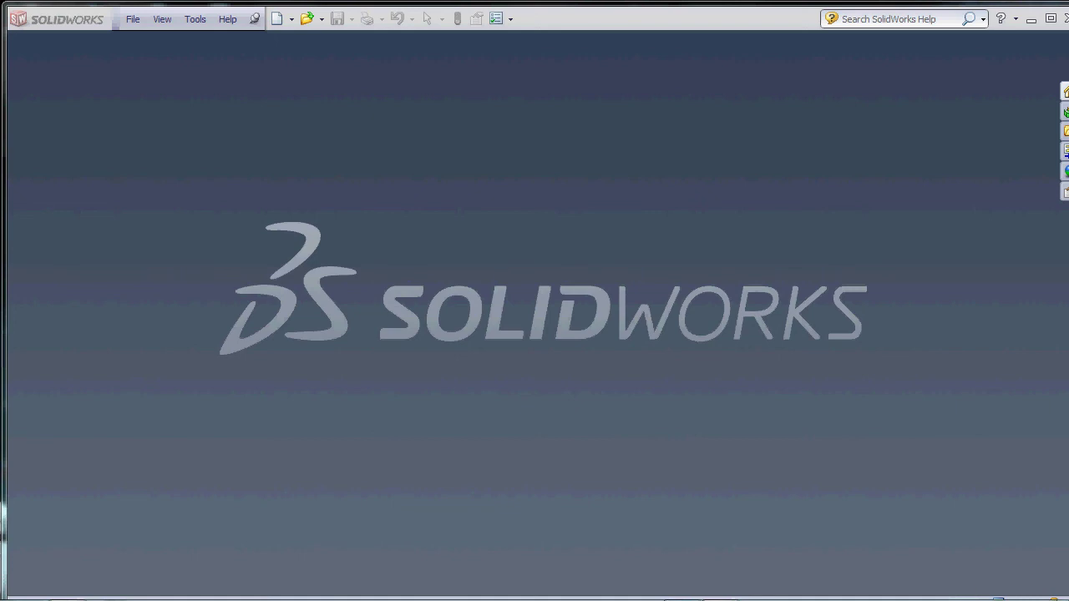
- Create a new blank part document, Part2
left_click(292, 20)
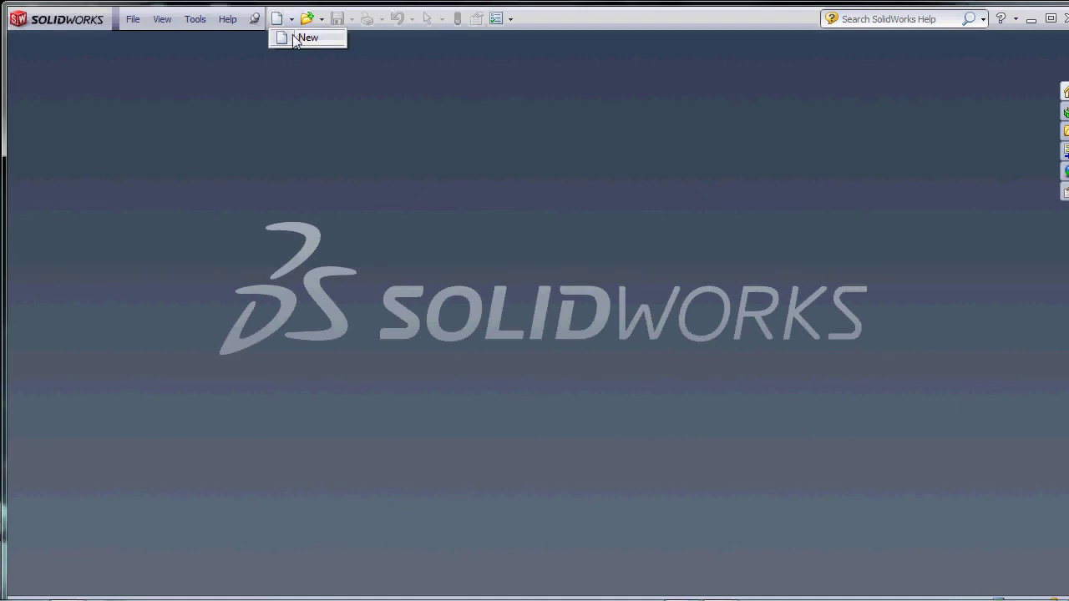
left_click(301, 37)
double_click(111, 118)
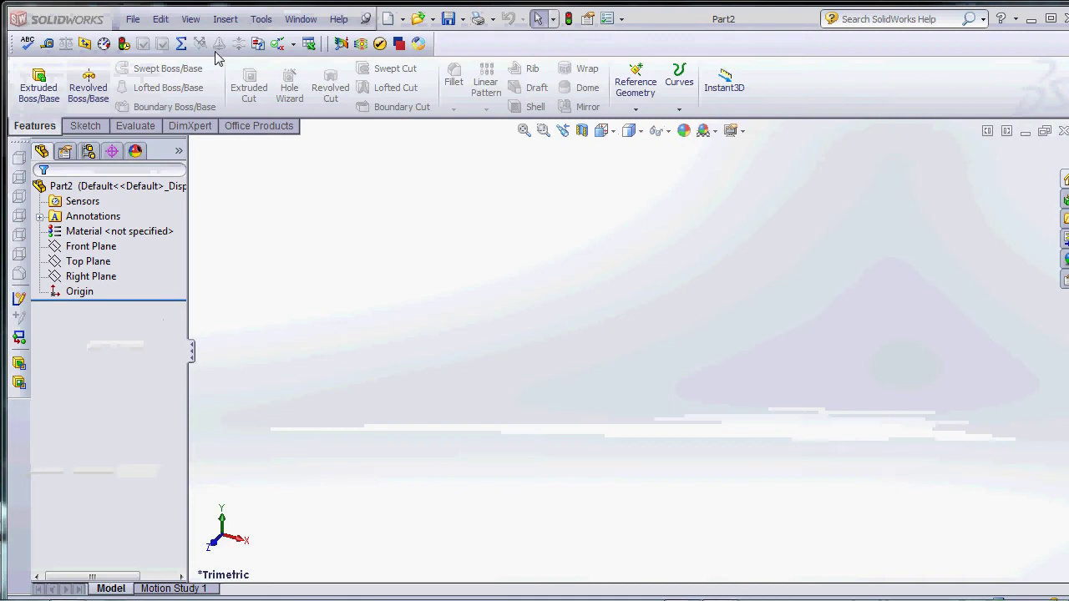
- Browse the Insert, Window and File menus, then bring up the Sketch tools
left_click(222, 20)
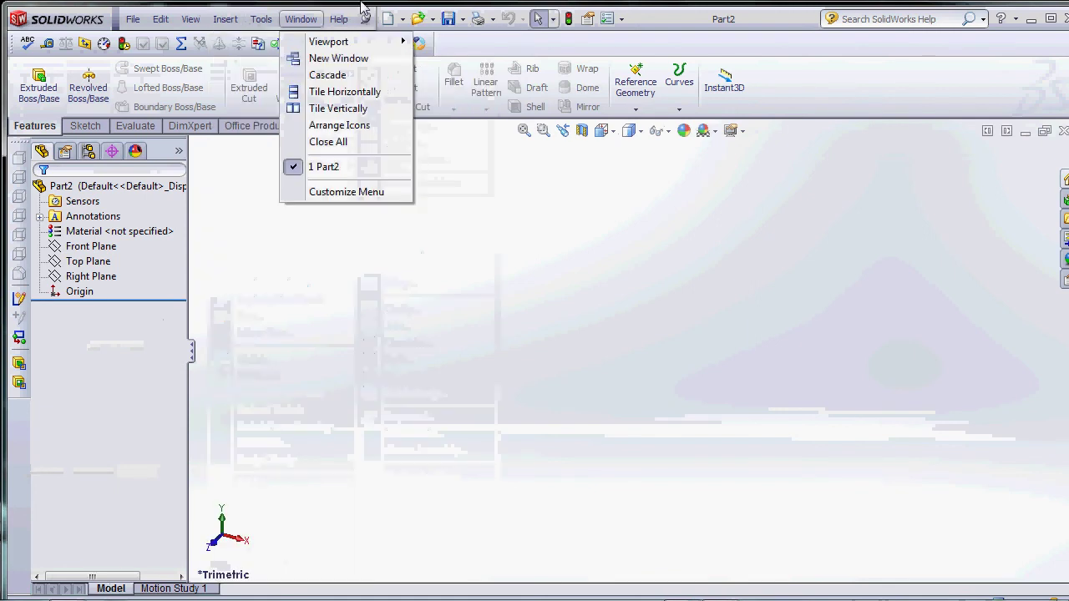
left_click(589, 274)
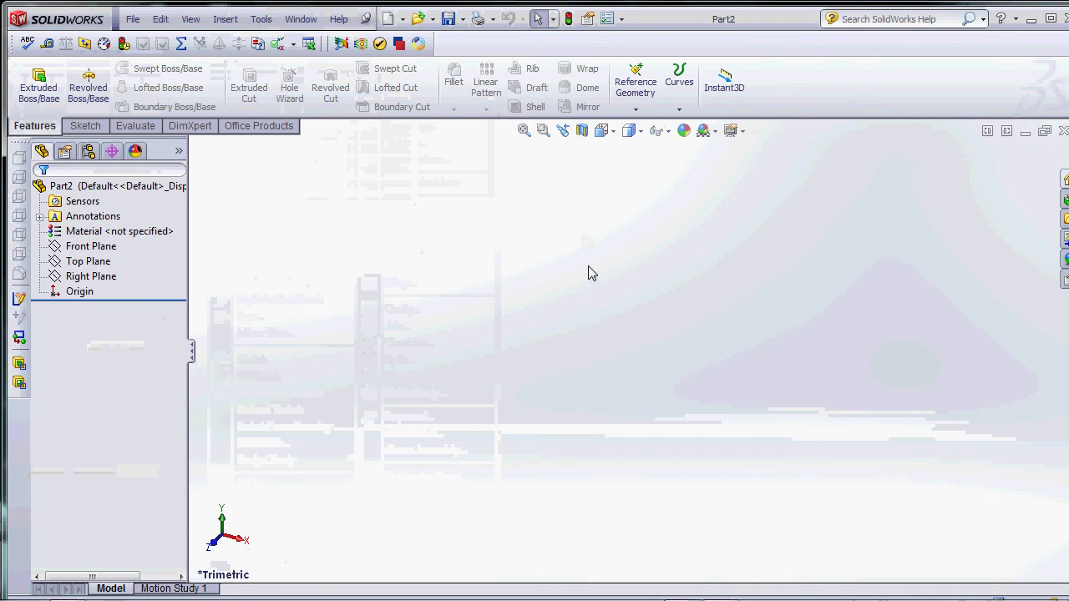
left_click(224, 19)
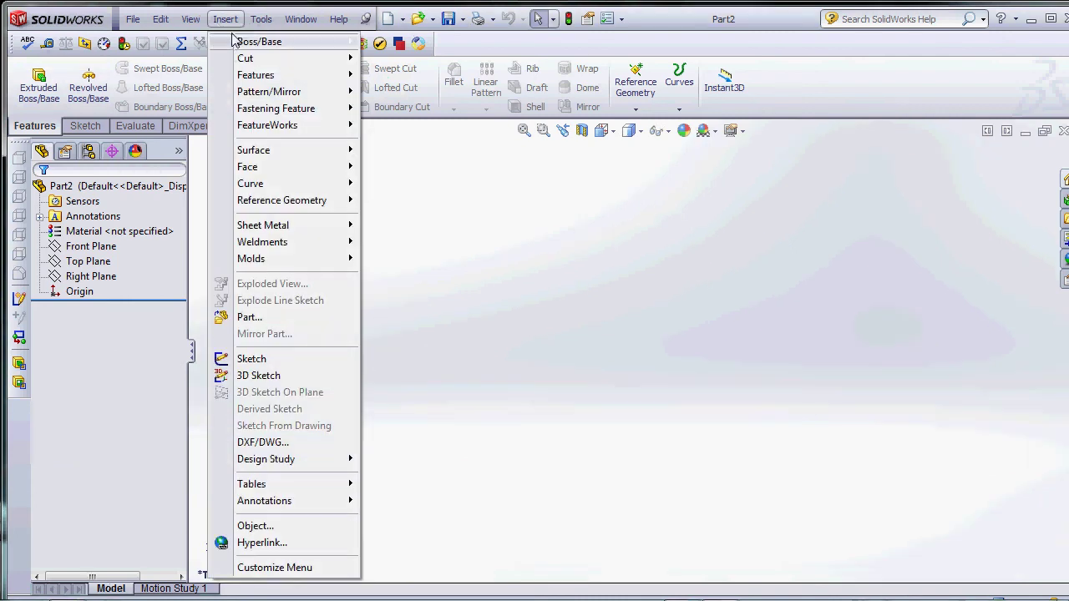
left_click(224, 19)
left_click(133, 19)
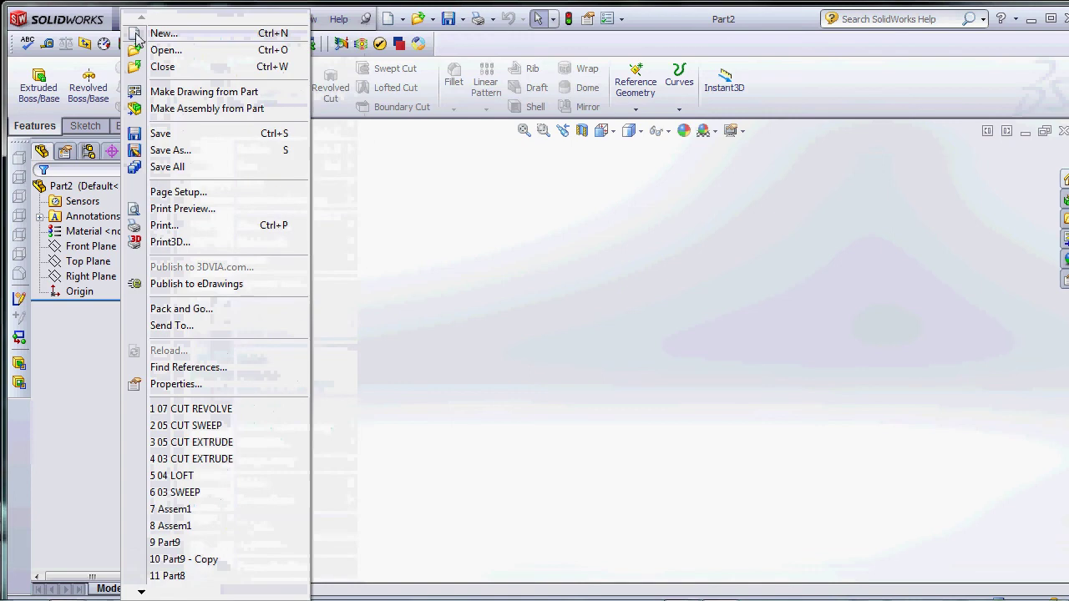
left_click(85, 126)
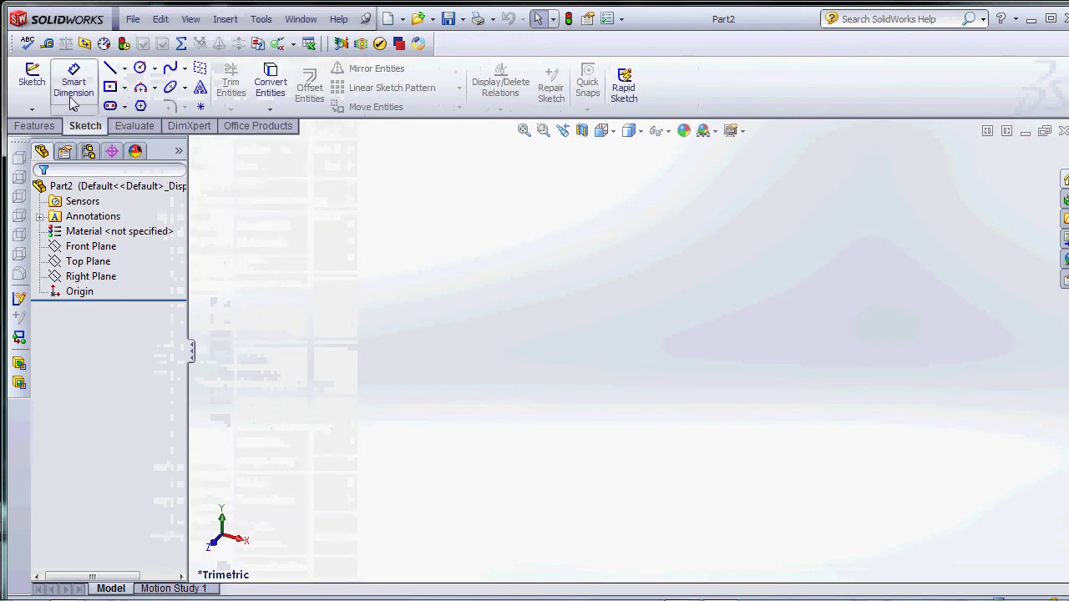
- Draw a four-line rectangle on the Front Plane starting and closing at the origin
left_click(32, 75)
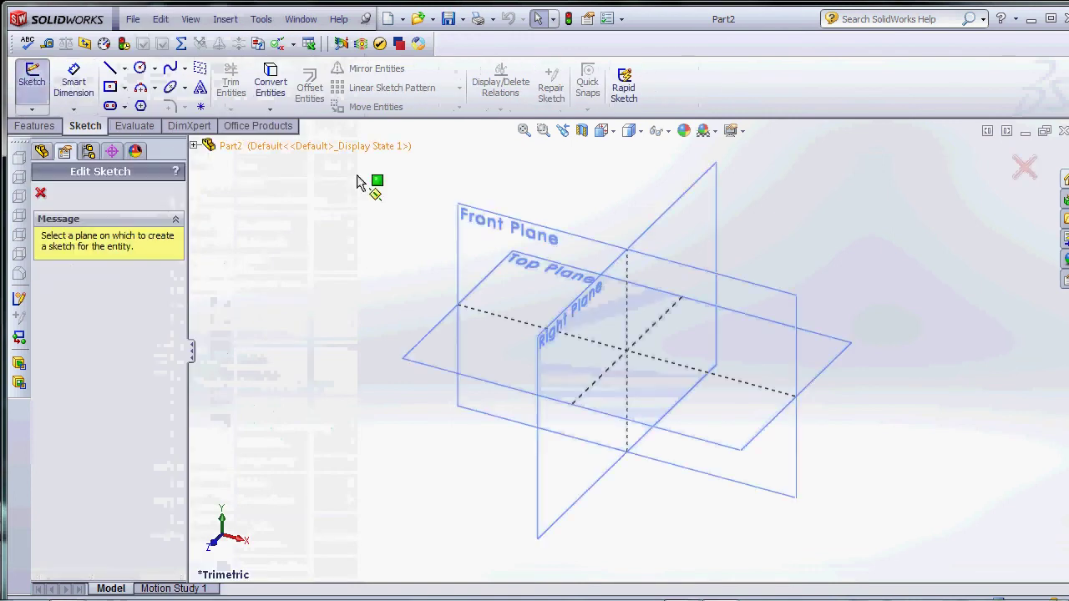
left_click(466, 217)
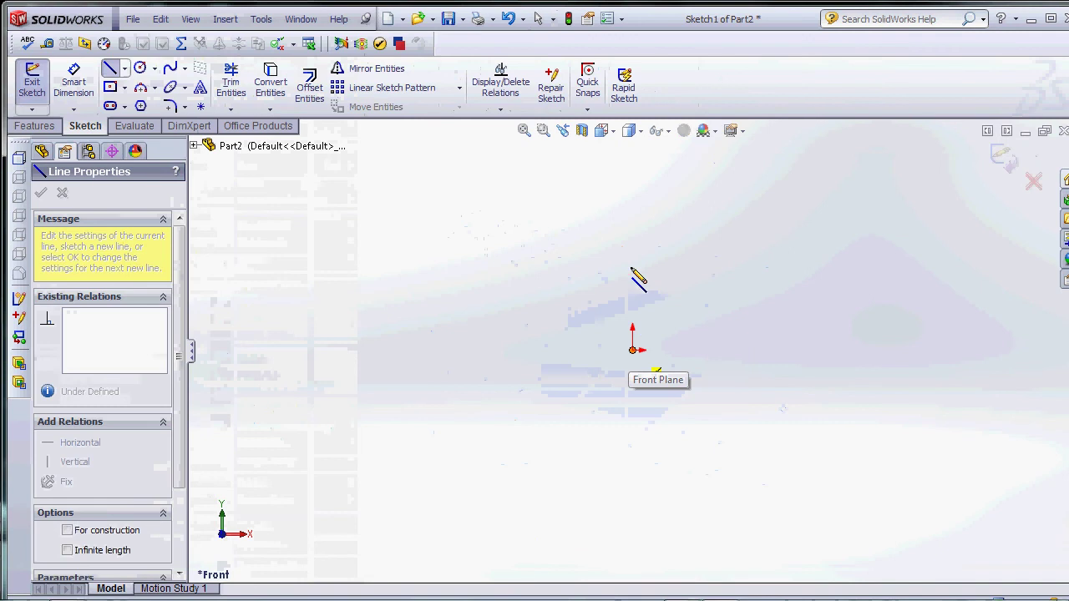
left_click(633, 350)
left_click(633, 233)
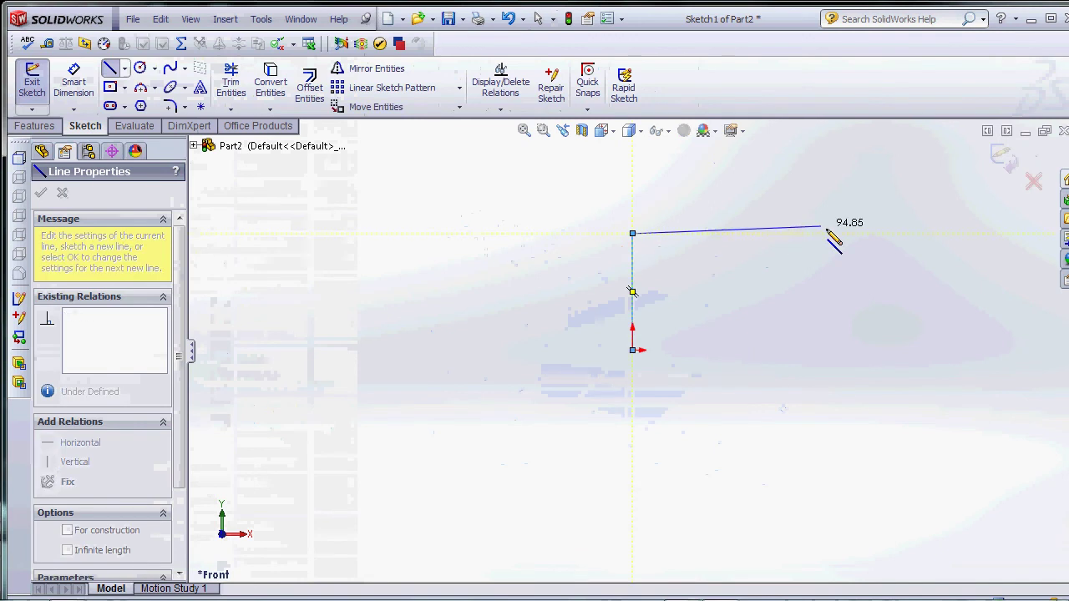
left_click(828, 233)
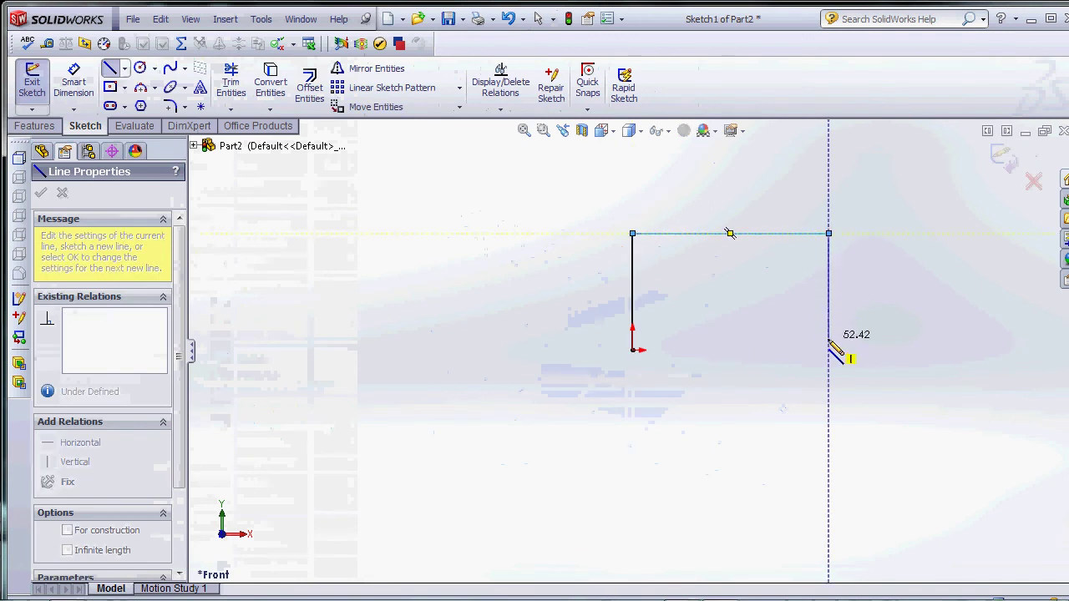
left_click(829, 350)
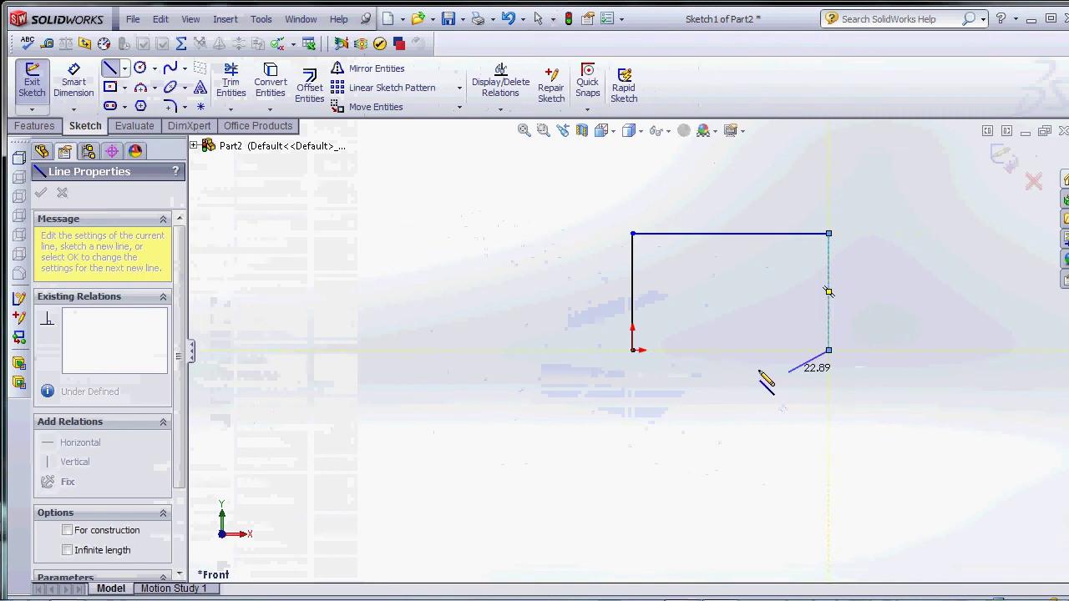
left_click(632, 350)
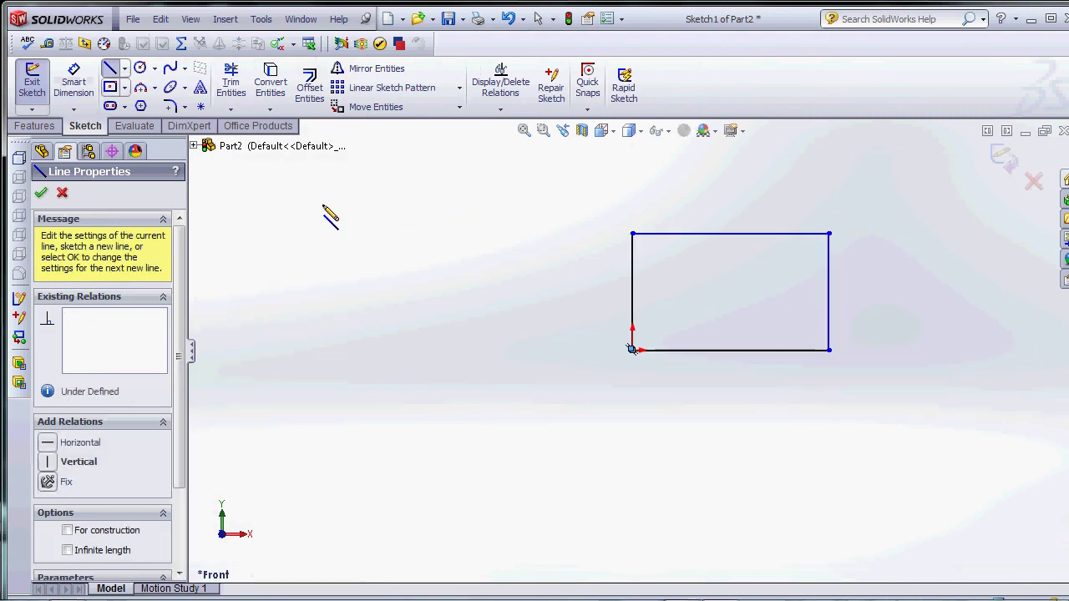
- Delete the stray short segment left at the origin corner
scroll(660, 355, "down", 3)
scroll(548, 327, "down", 2)
key("Escape")
key("Escape")
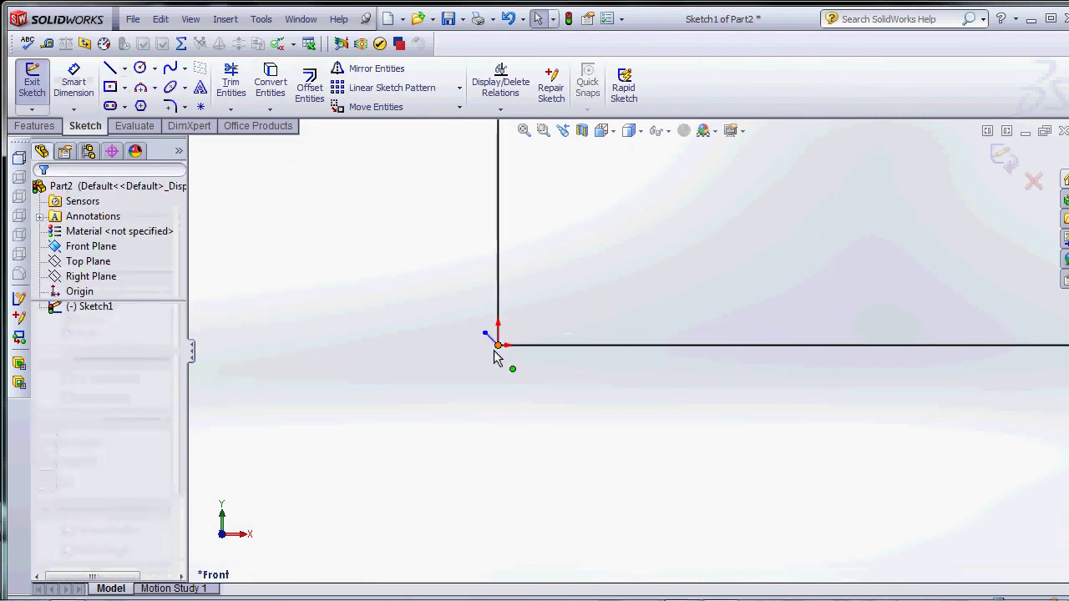
left_click(490, 342)
key("Delete")
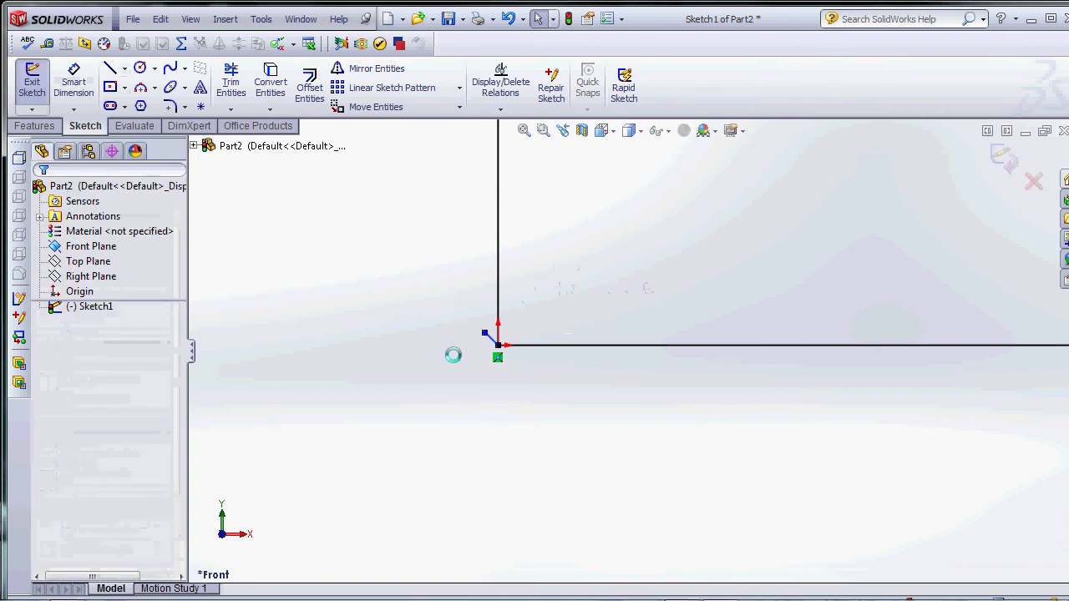
scroll(671, 308, "up", 3)
scroll(691, 306, "up", 2)
scroll(660, 292, "up", 2)
- Dimension the rectangle's left edge to a 50 mm height
left_click(74, 81)
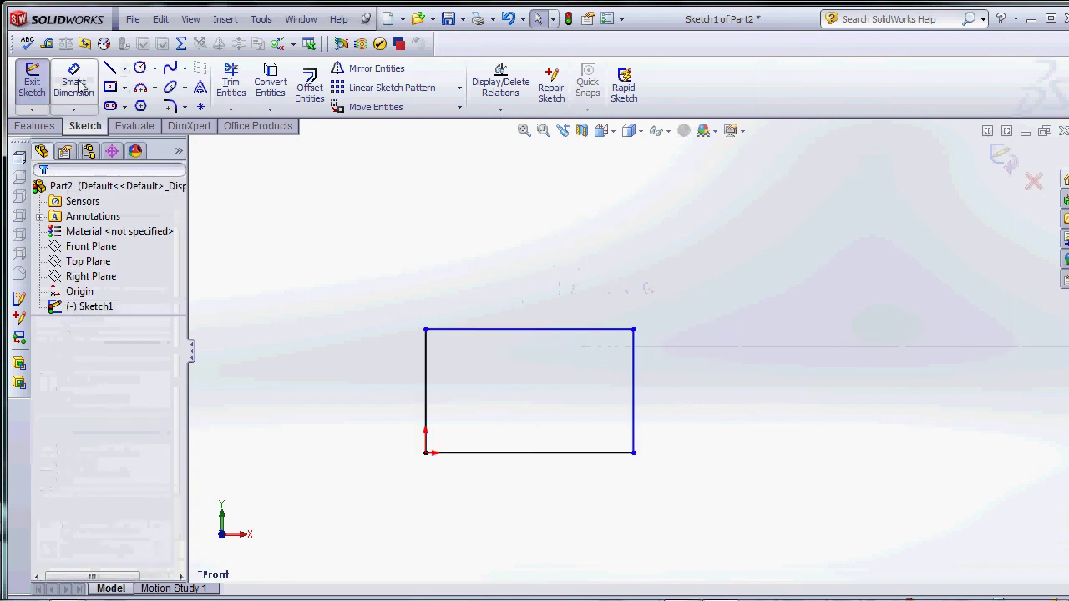
left_click(425, 392)
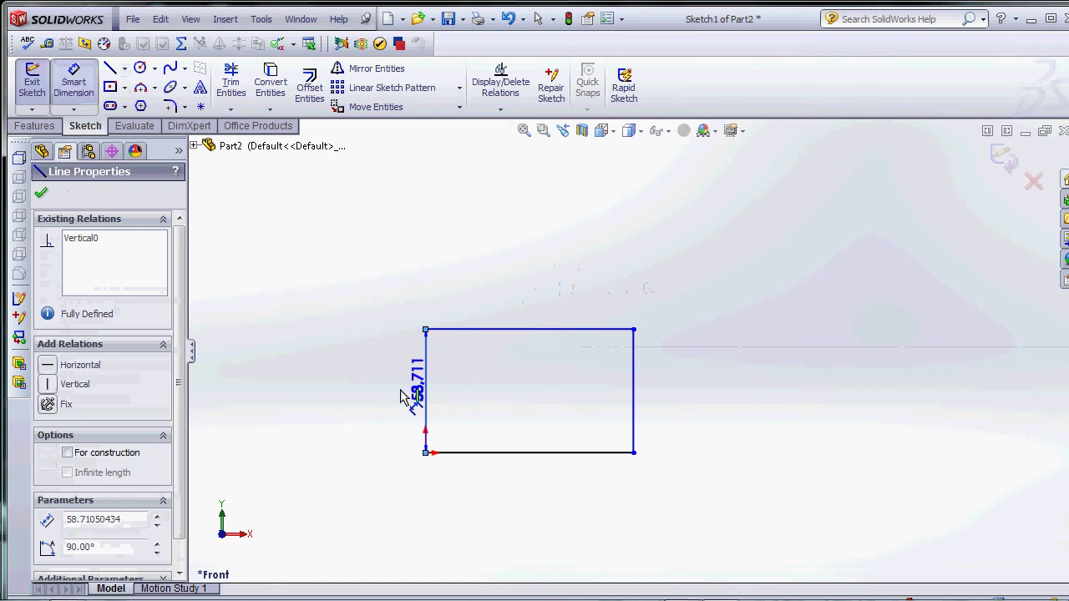
left_click(389, 391)
type("50")
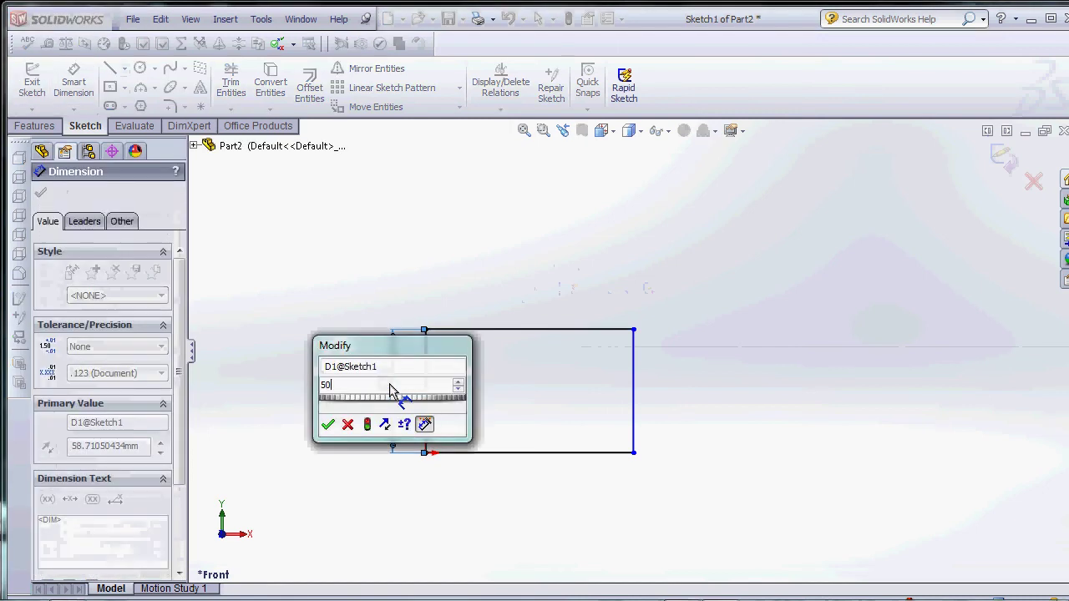
key("Return")
- Dimension the top edge to a 100 mm width, fully defining the sketch
left_click(512, 348)
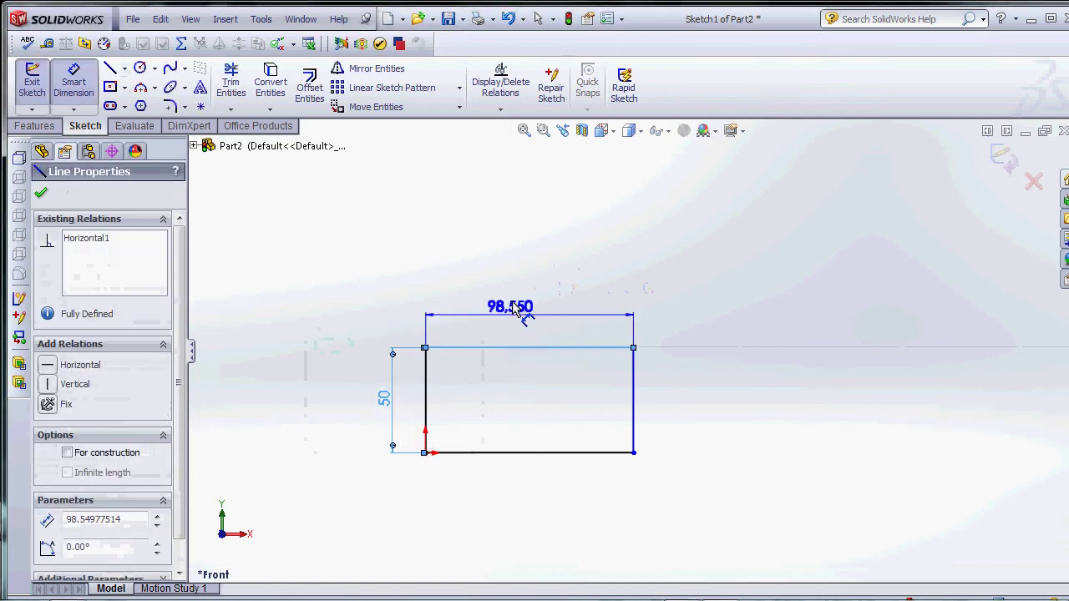
left_click(511, 295)
type("100")
key("Return")
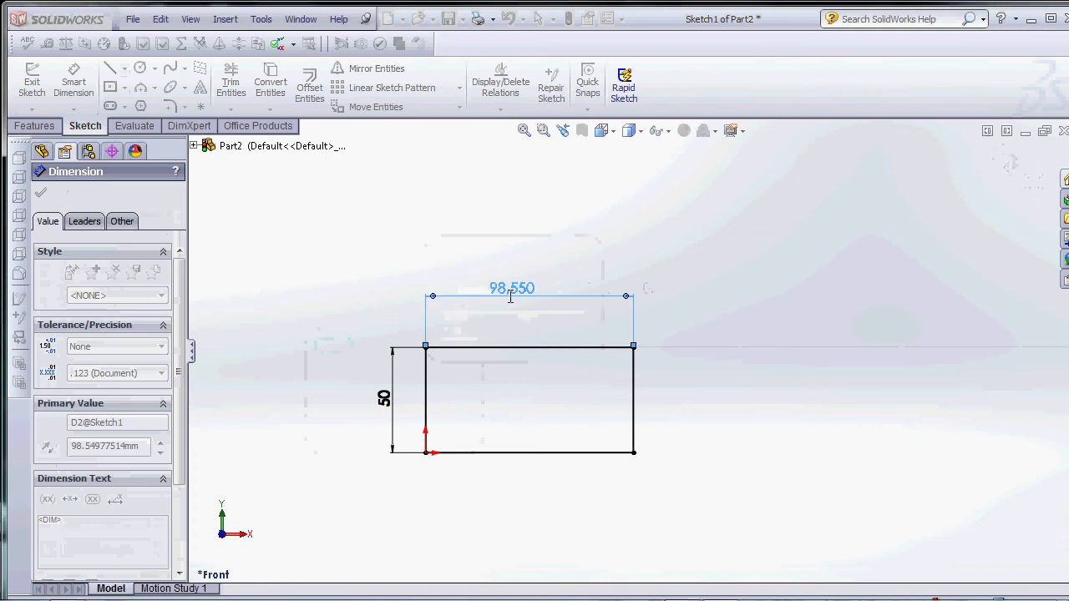
key("Escape")
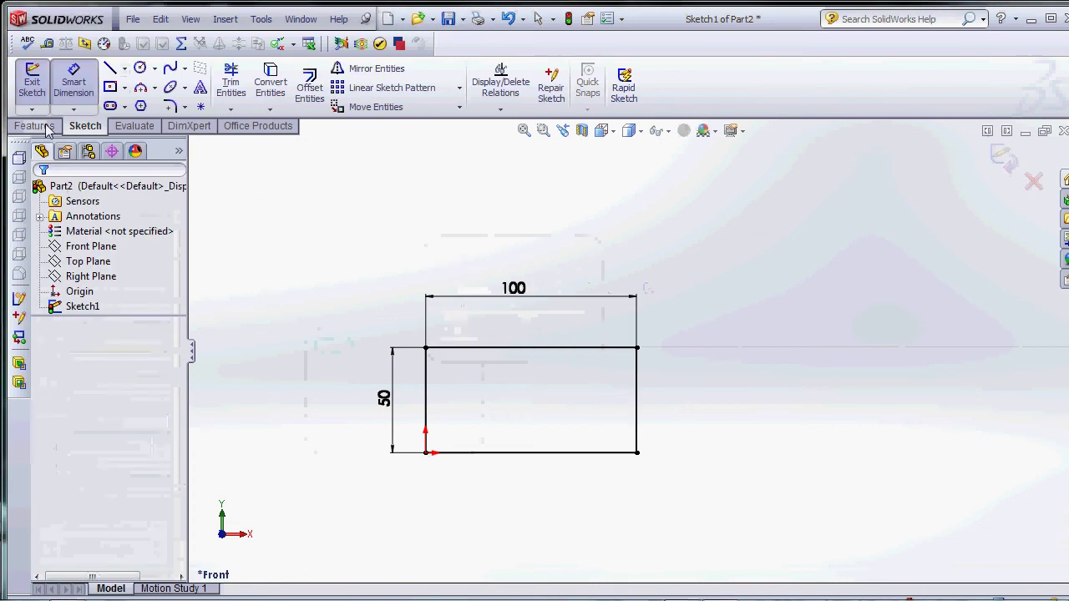
left_click(47, 130)
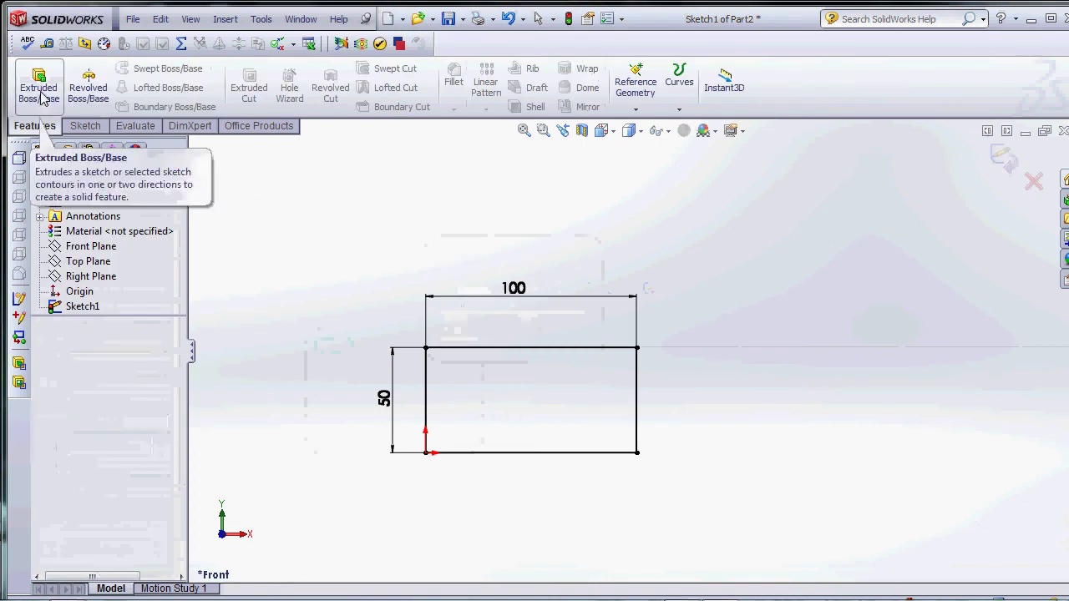
- Extrude the rectangle as a 20 mm Blind block, Boss-Extrude1
left_click(41, 98)
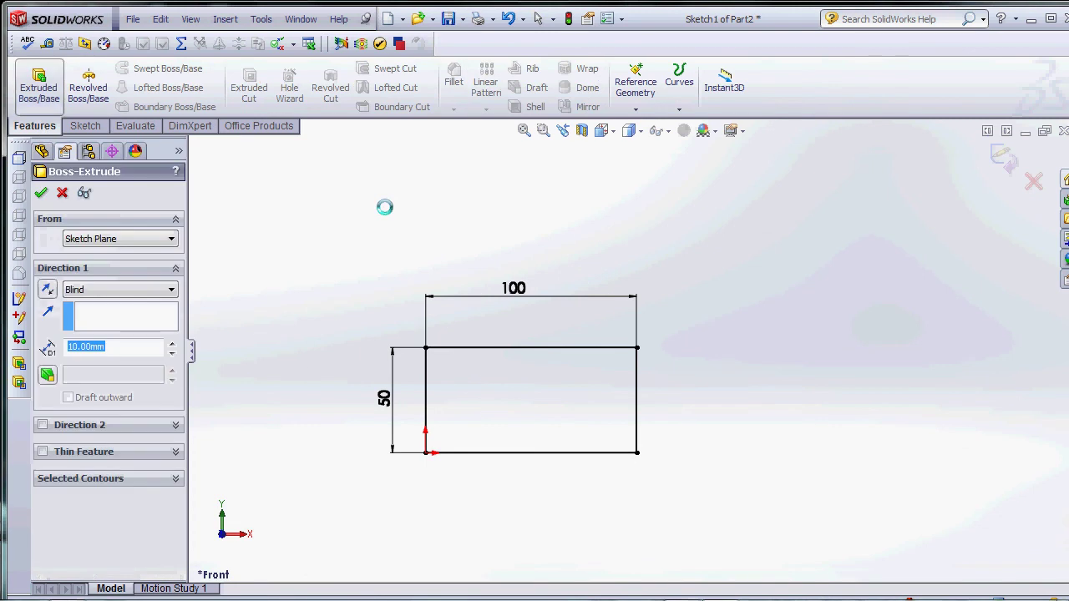
left_click(171, 343)
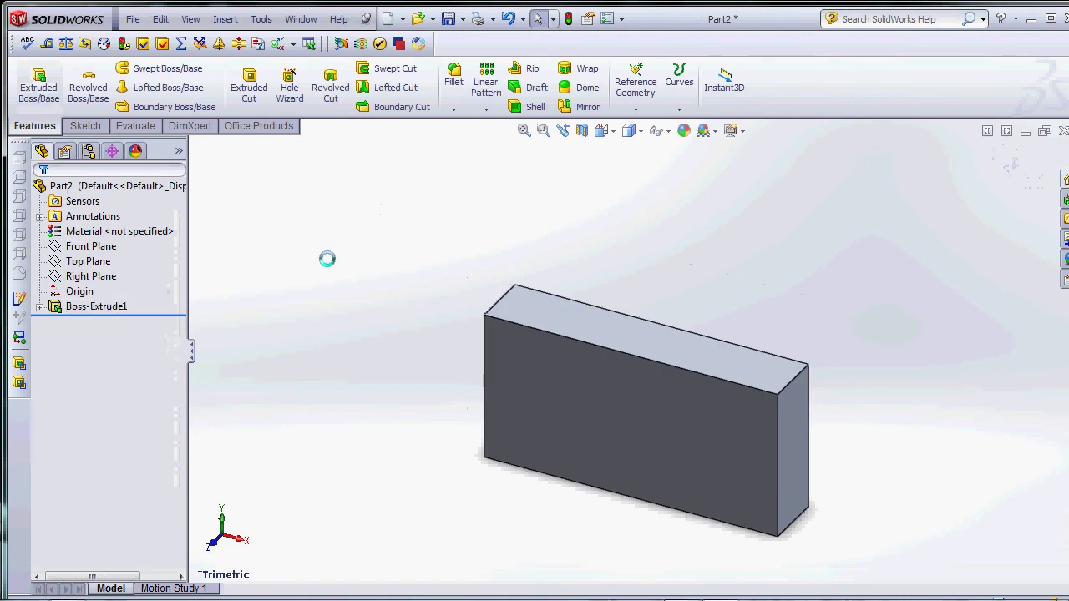
- Start a fillet and remove the accidentally selected top face from its list
left_click(190, 18)
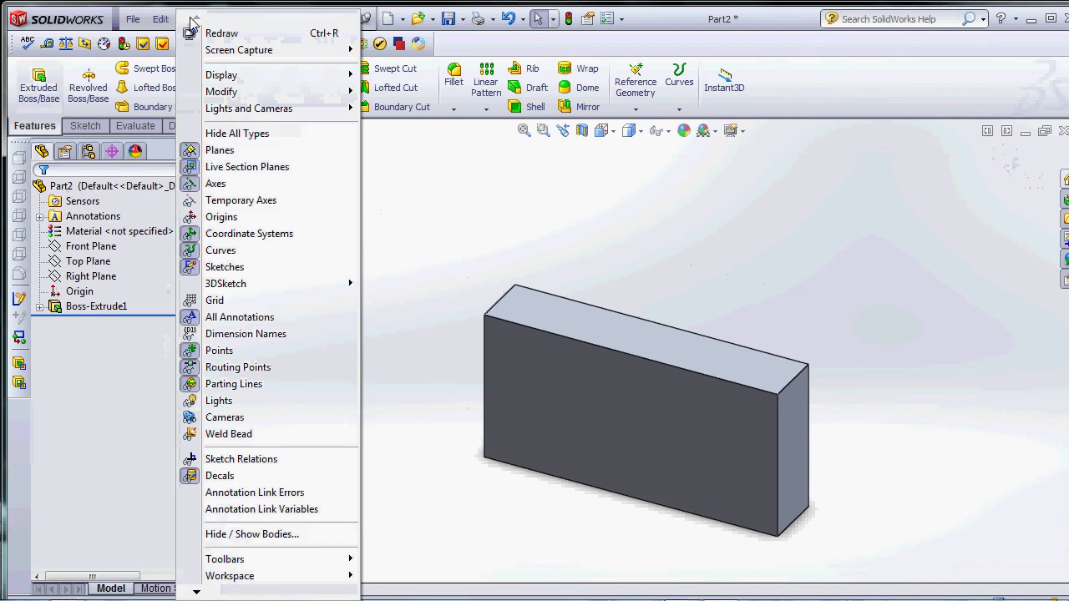
left_click(192, 18)
left_click(224, 19)
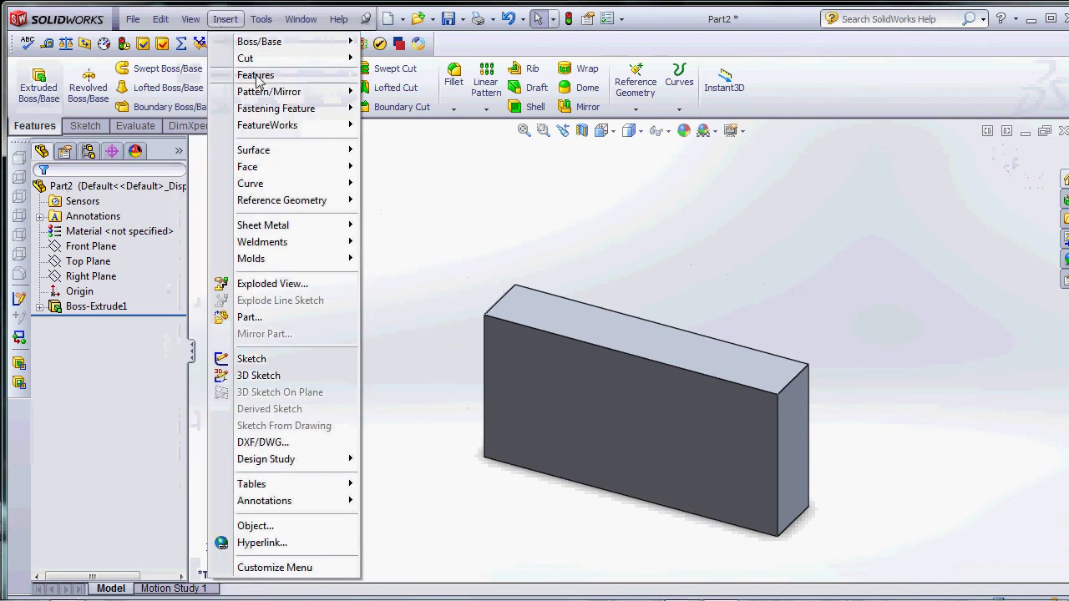
mouse_move(255, 75)
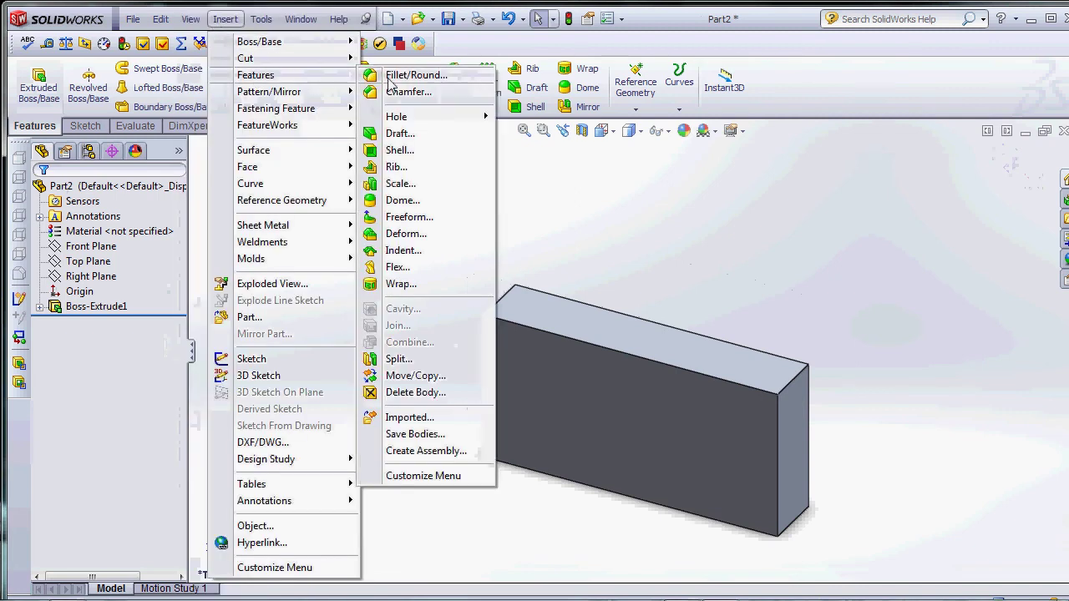
left_click(409, 75)
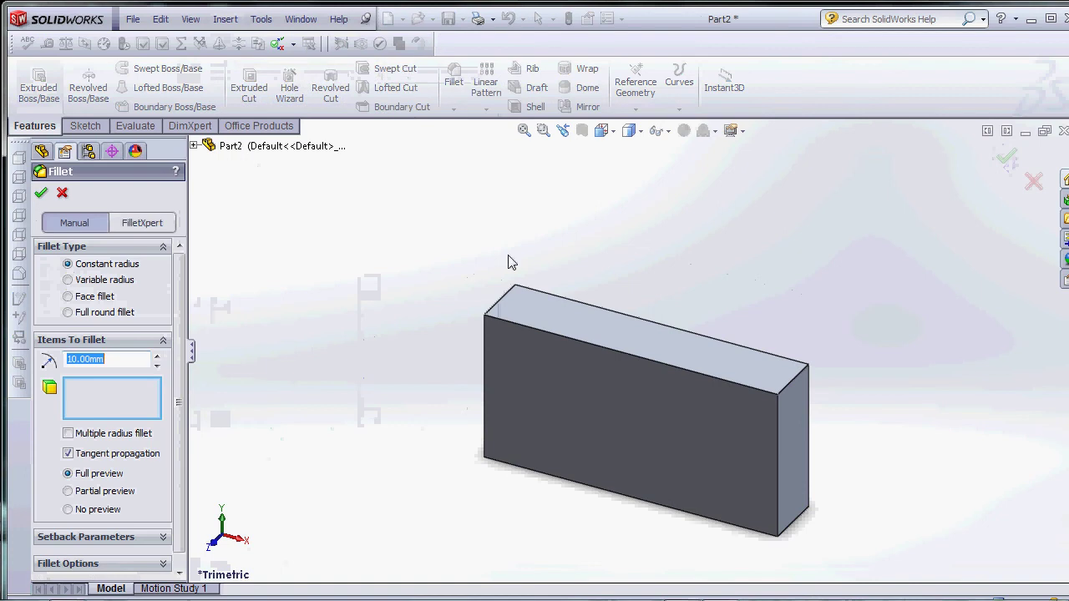
left_click(157, 366)
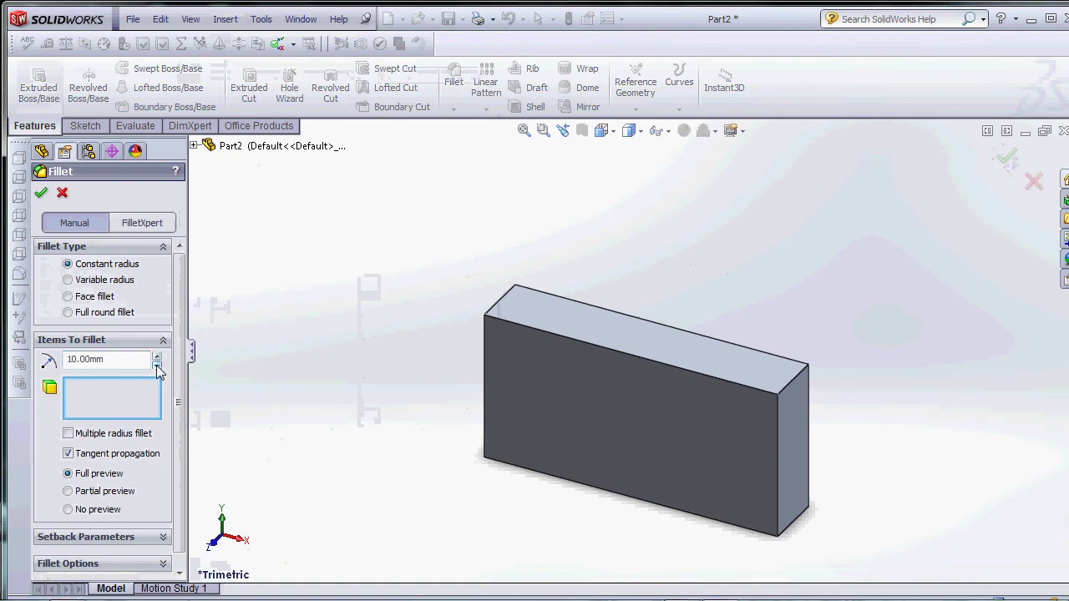
left_click(508, 297)
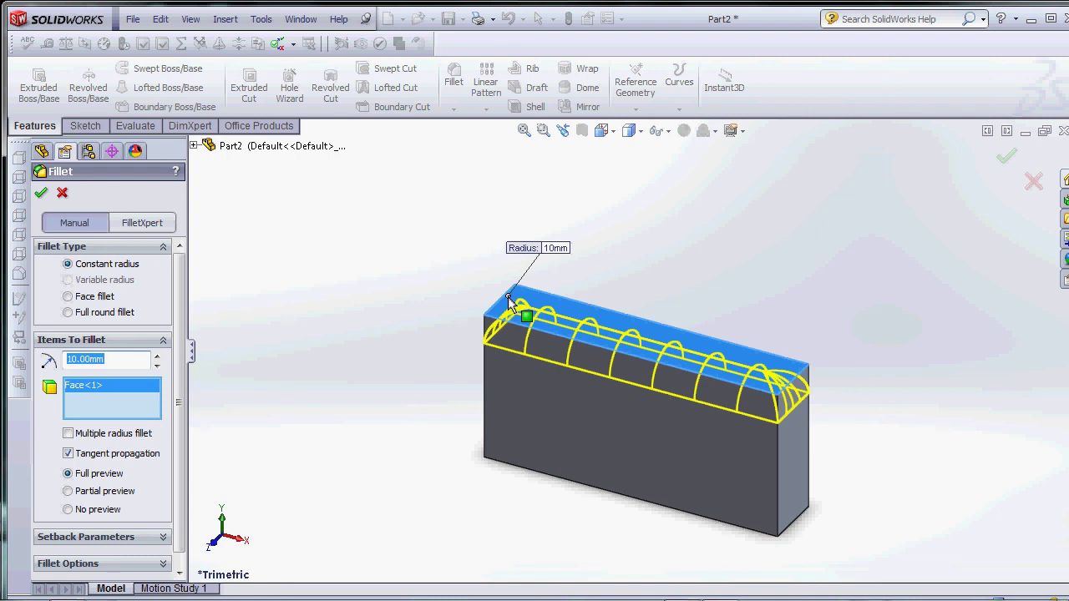
left_click(88, 387)
key("Delete")
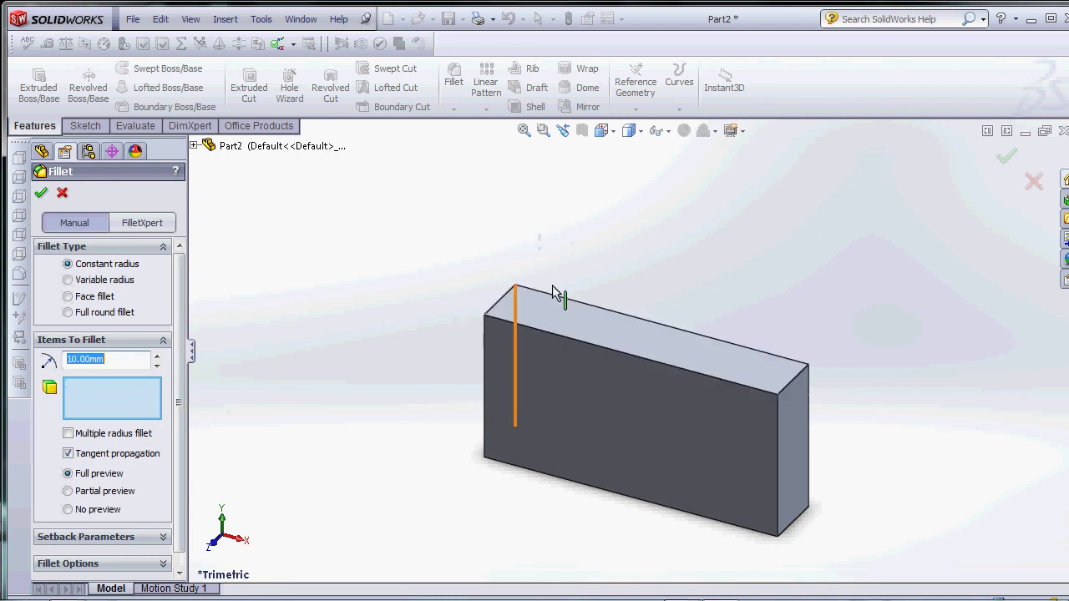
- Fillet the two top corner edges with a 15 mm radius
left_click(502, 305)
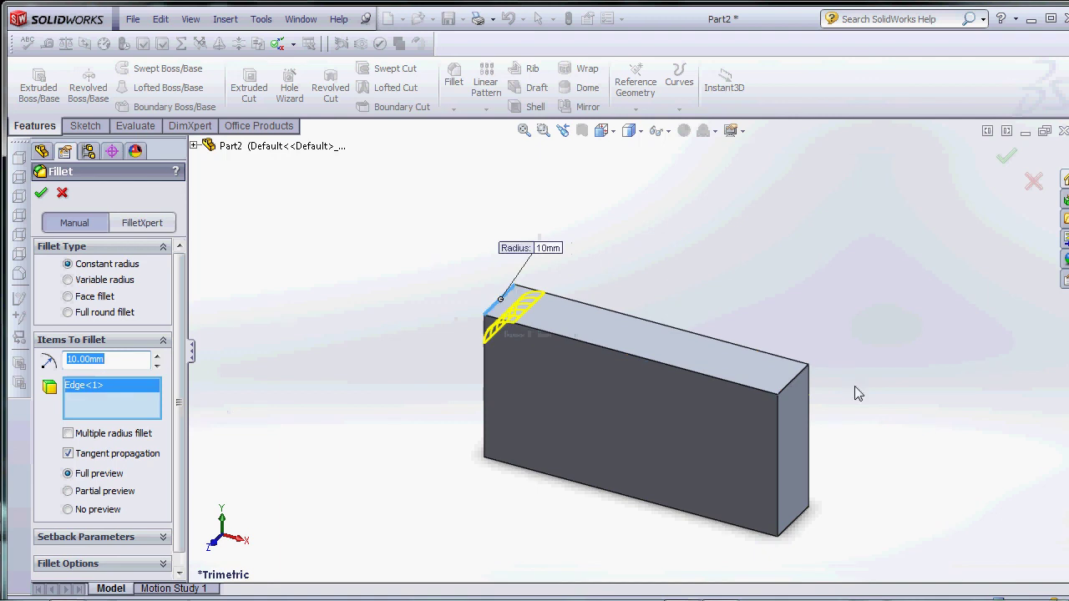
left_click(784, 392)
left_click(159, 356)
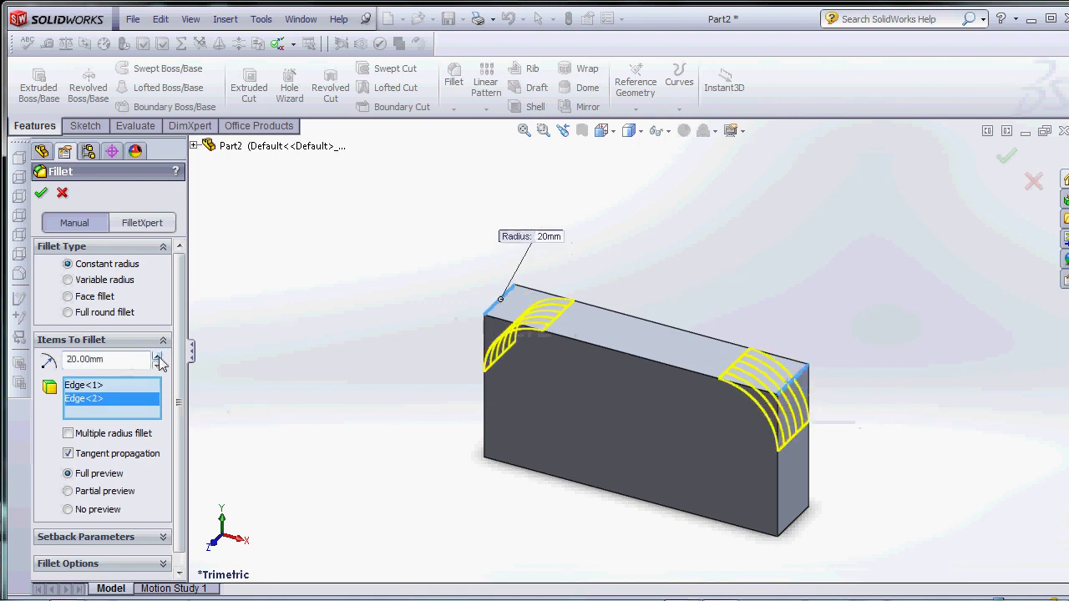
mouse_move(480, 267)
middle_mouse_down()
mouse_move(499, 248)
mouse_move(475, 278)
middle_mouse_up()
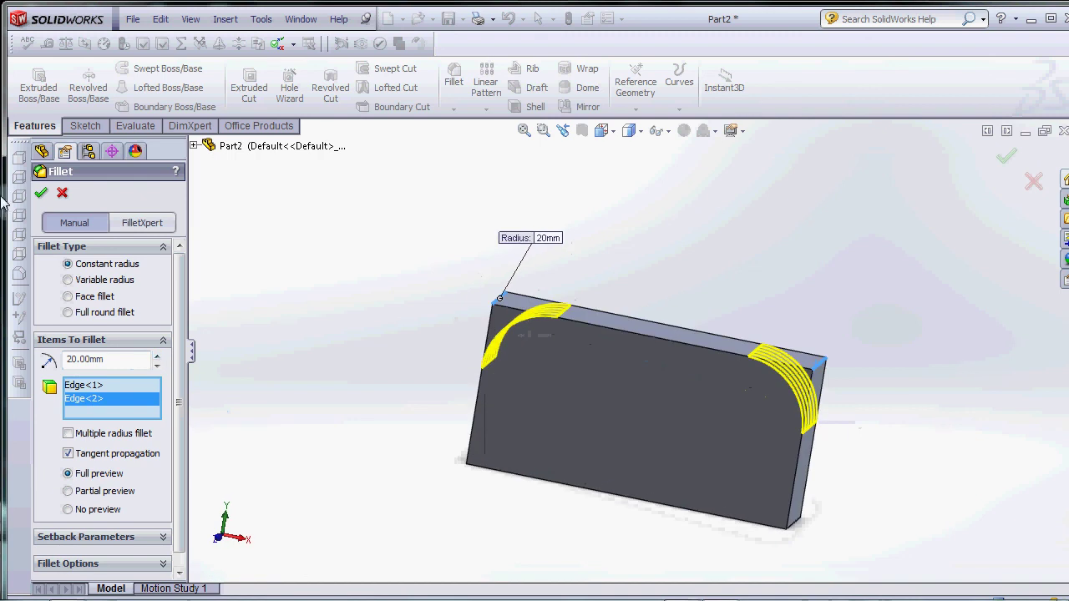
double_click(116, 357)
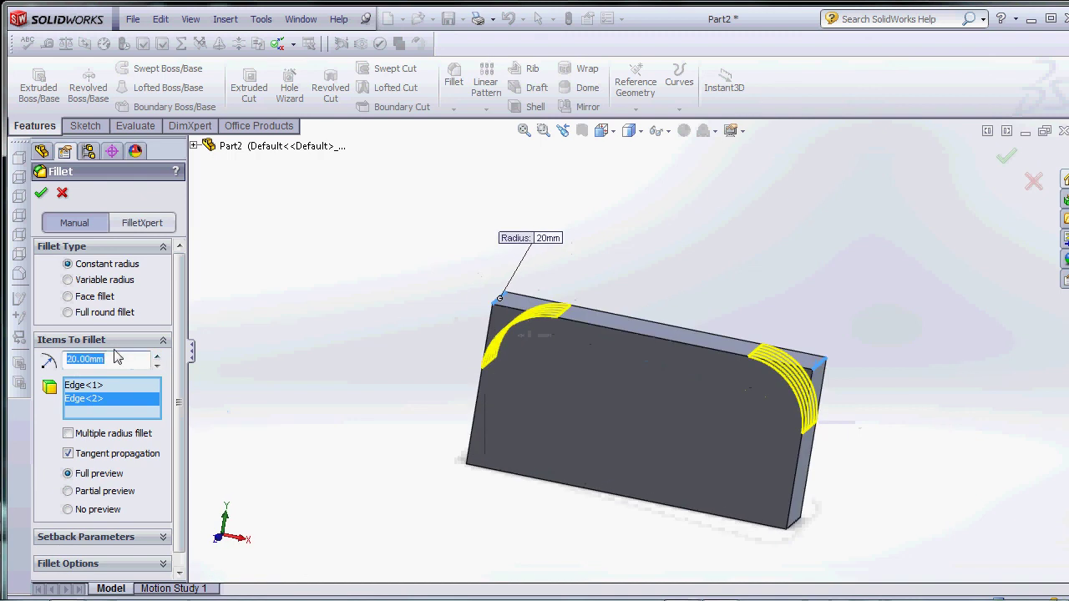
type("15")
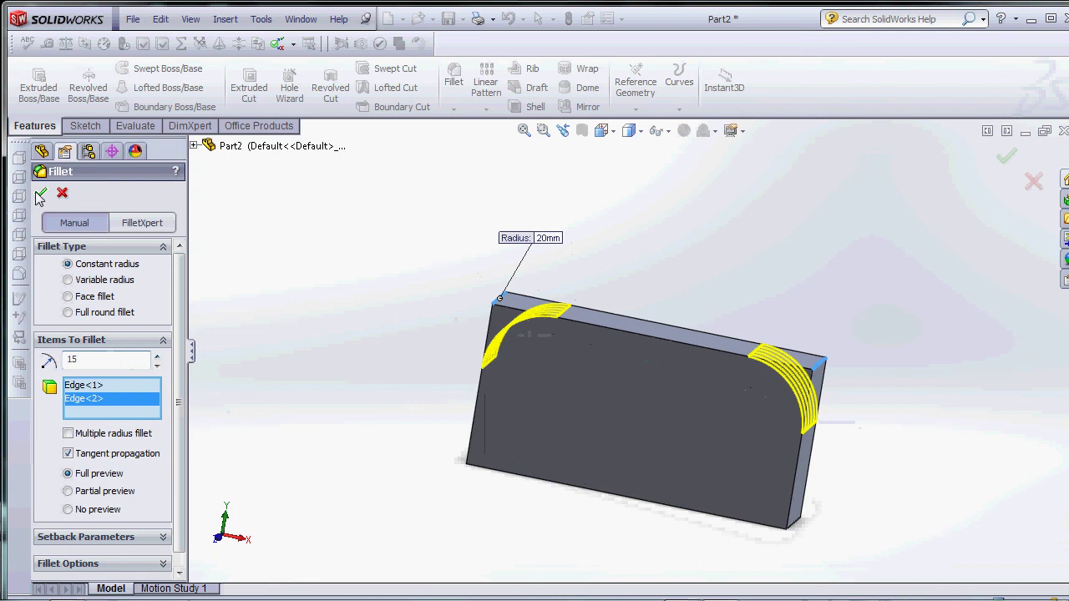
left_click(40, 195)
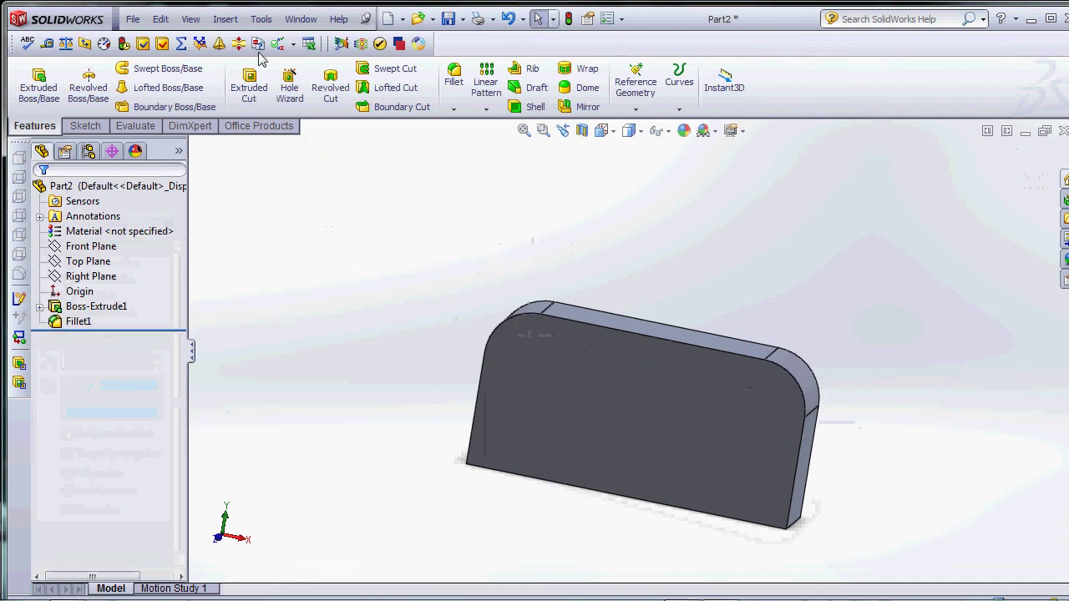
- Start a chamfer on the block's two unrounded corner edges
left_click(224, 19)
mouse_move(256, 75)
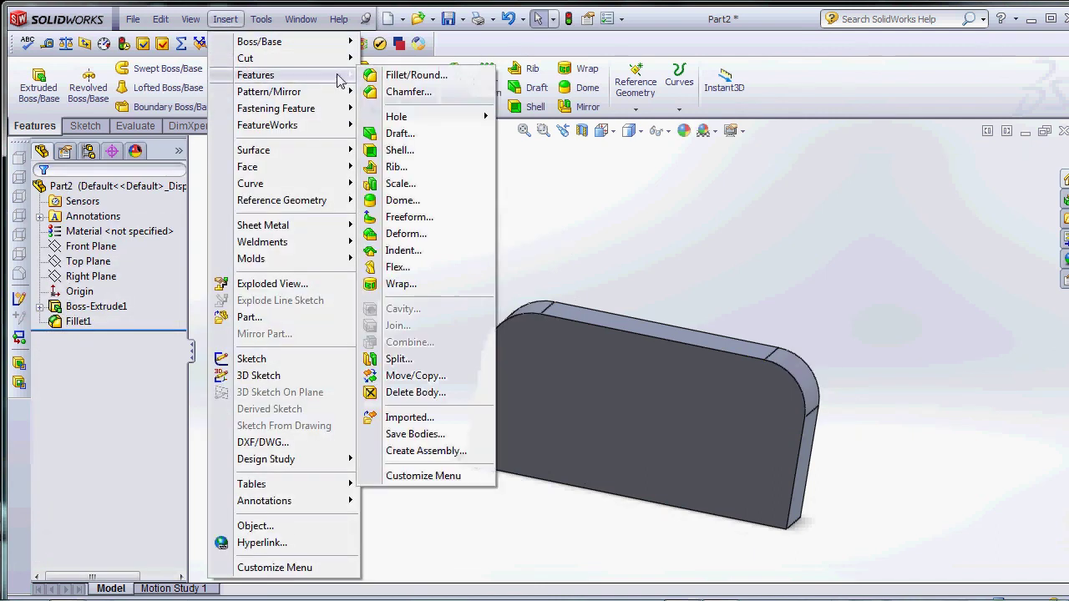
left_click(409, 92)
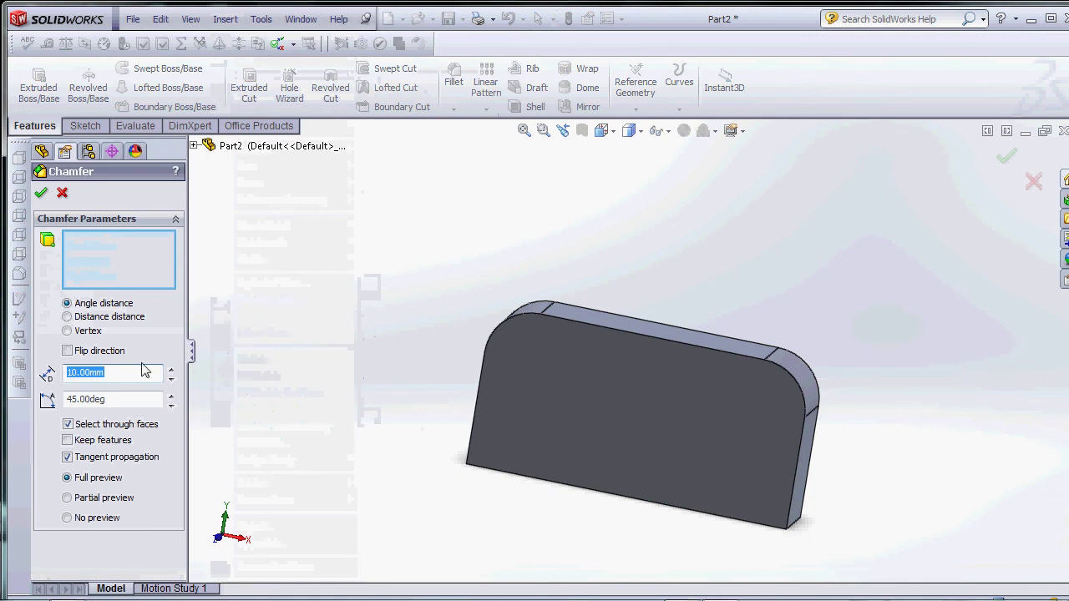
middle_click_drag(351, 449, 401, 294)
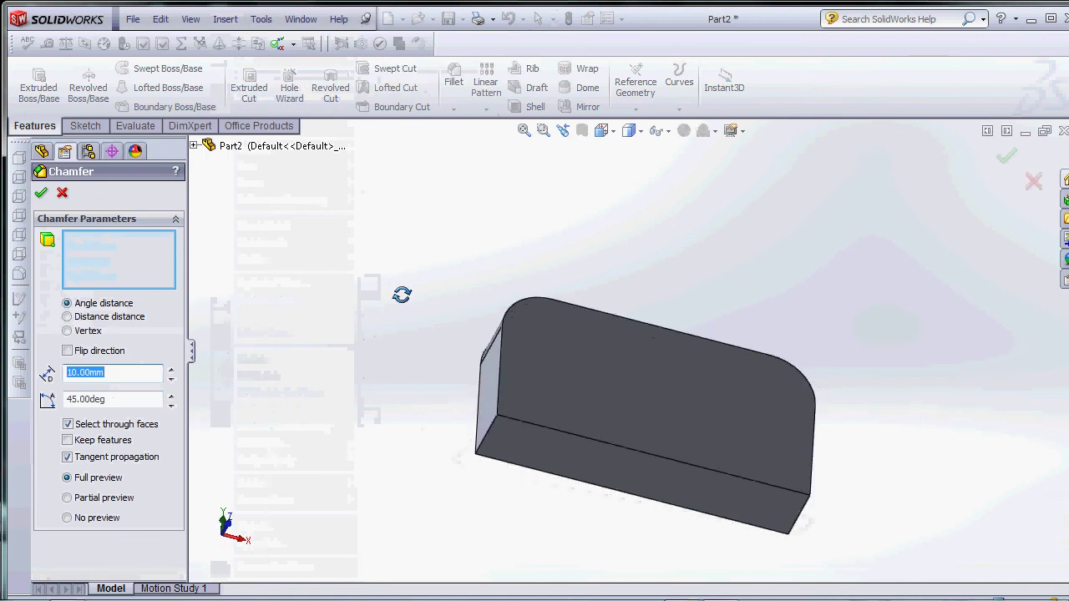
left_click(498, 430)
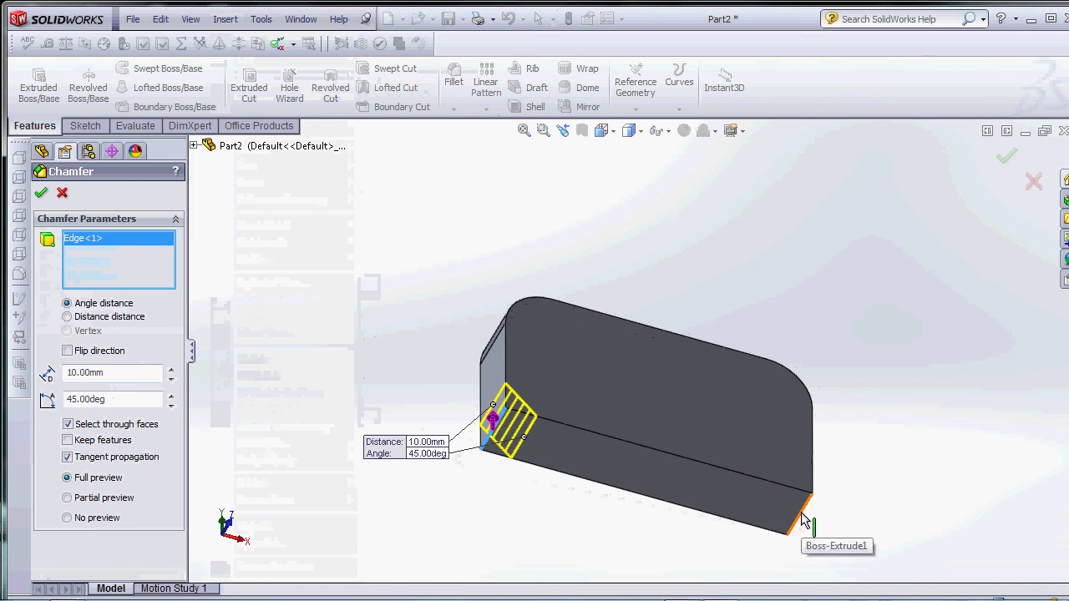
left_click(806, 511)
middle_click_drag(806, 511, 755, 524)
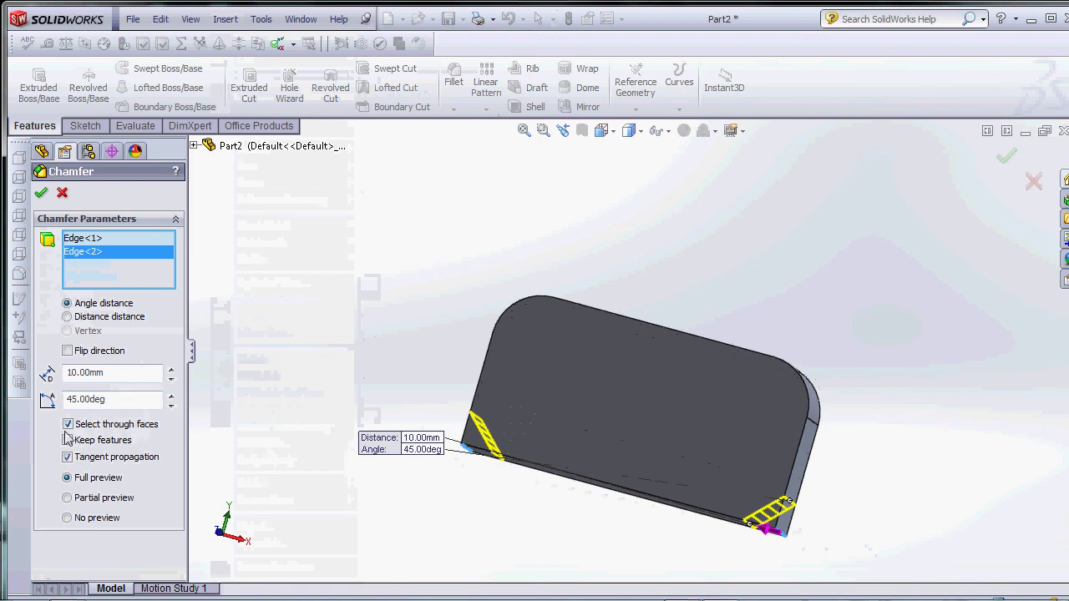
- Switch the chamfer to Distance distance with D1 10 mm and D2 20 mm
left_click(67, 317)
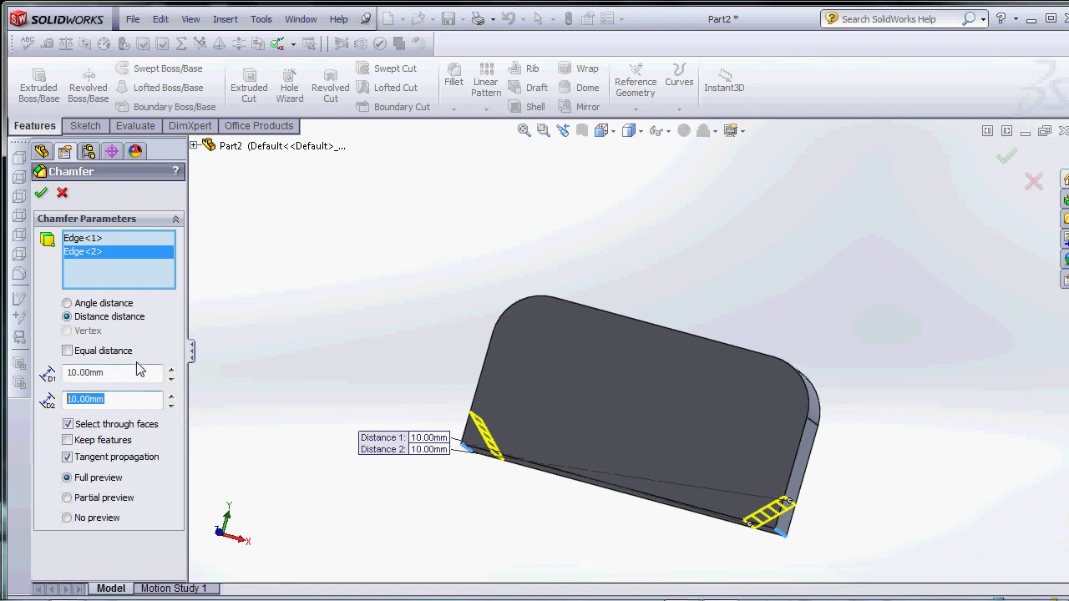
type("20")
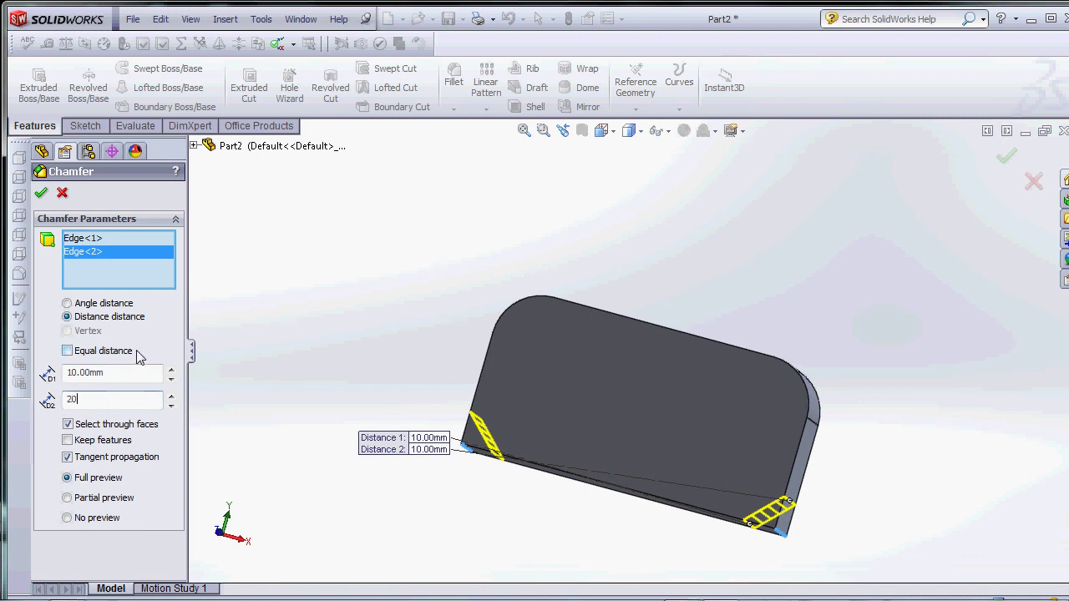
key("Return")
mouse_move(652, 396)
middle_mouse_down()
mouse_move(797, 258)
mouse_move(805, 215)
mouse_move(785, 219)
mouse_move(771, 195)
mouse_move(783, 189)
middle_mouse_up()
- Remove the second edge so the chamfer covers only one corner
left_click(94, 254)
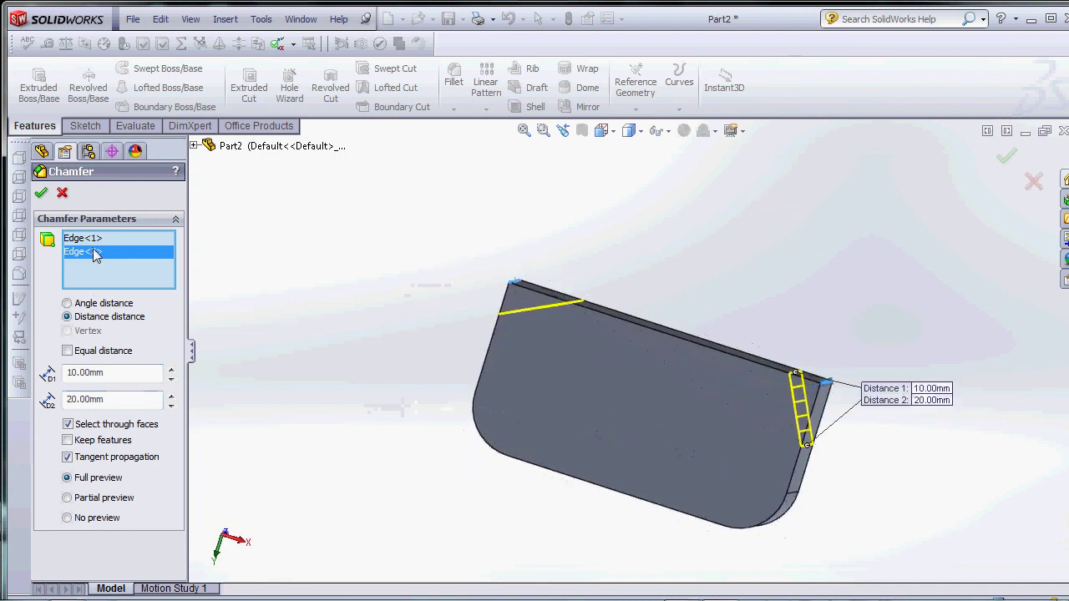
key("Delete")
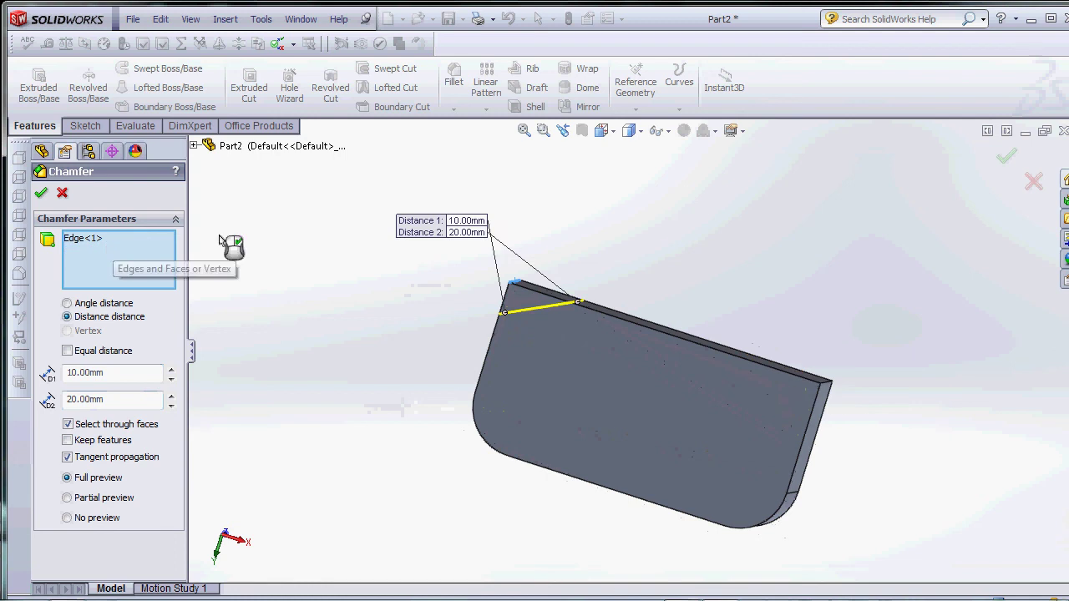
middle_click_drag(231, 243, 269, 287)
scroll(663, 293, "down", 3)
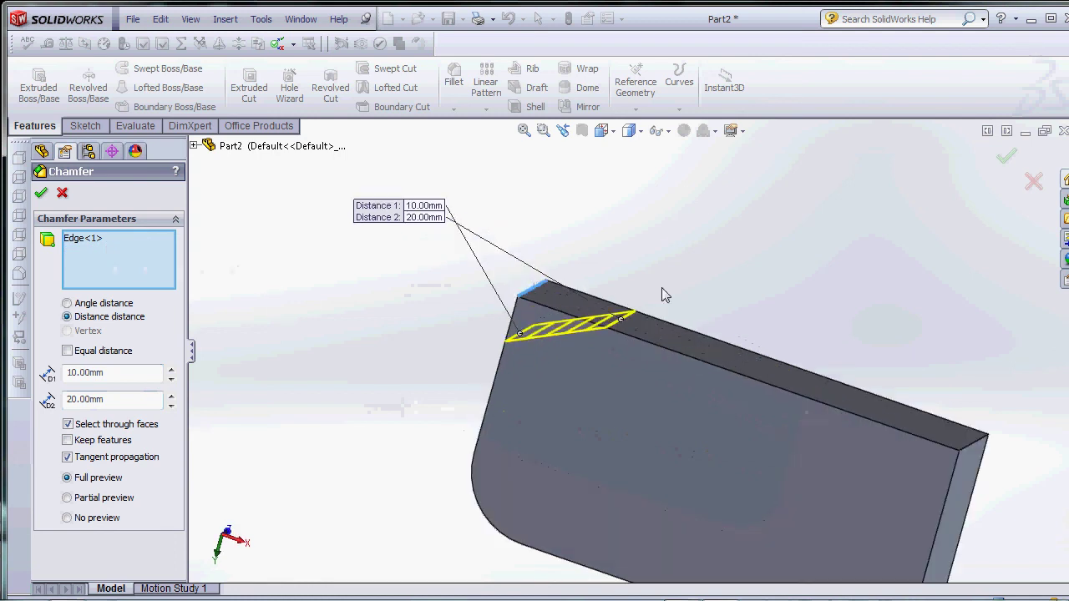
scroll(685, 265, "down", 2)
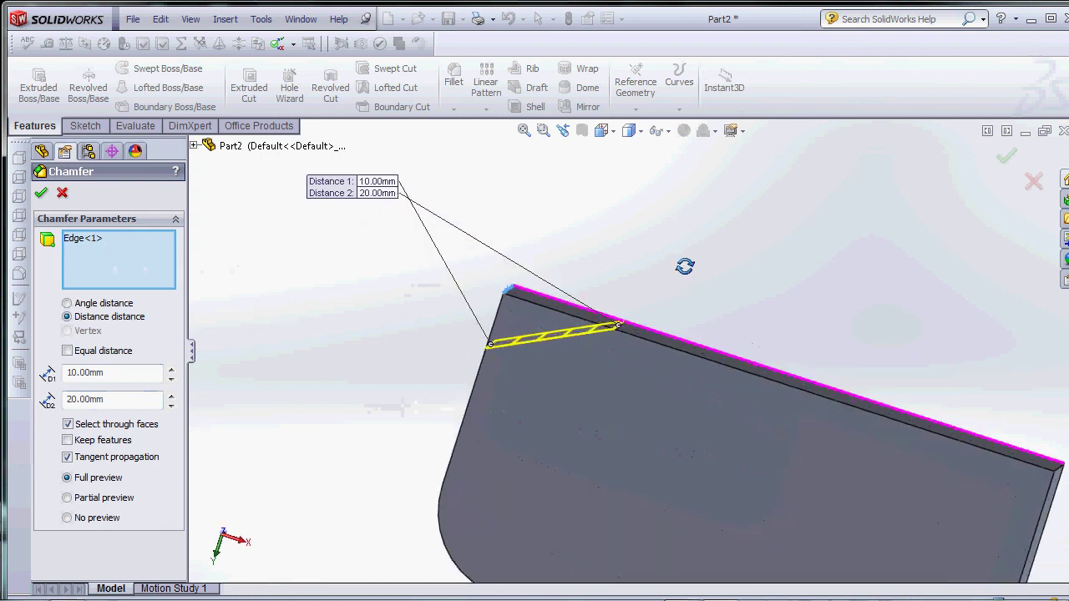
- Set D2 to 20 mm and apply the 10 by 20 mm chamfer
left_click(108, 401)
type("15")
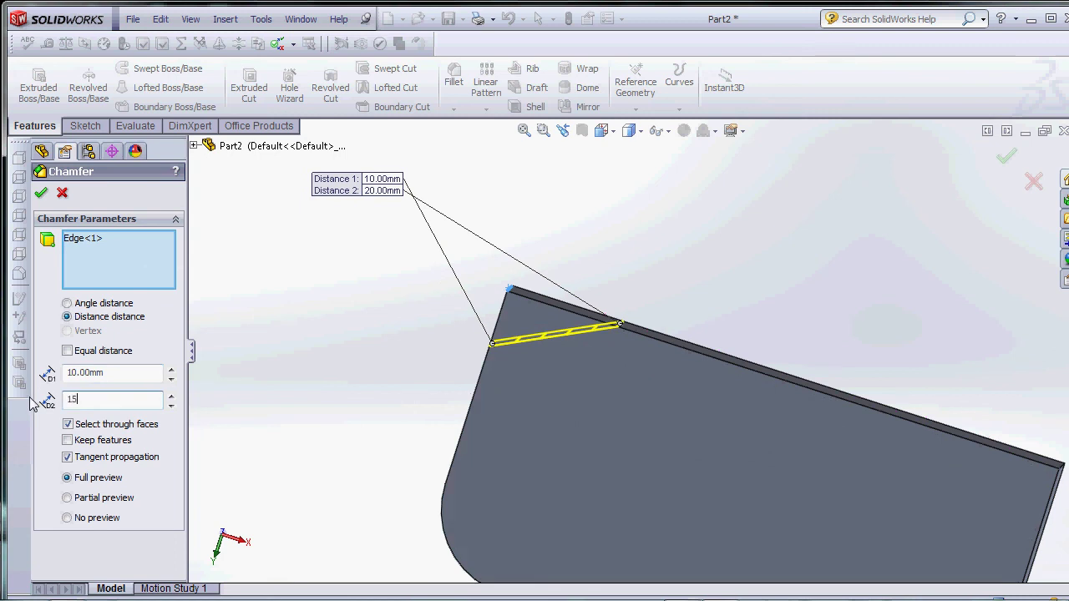
key("Return")
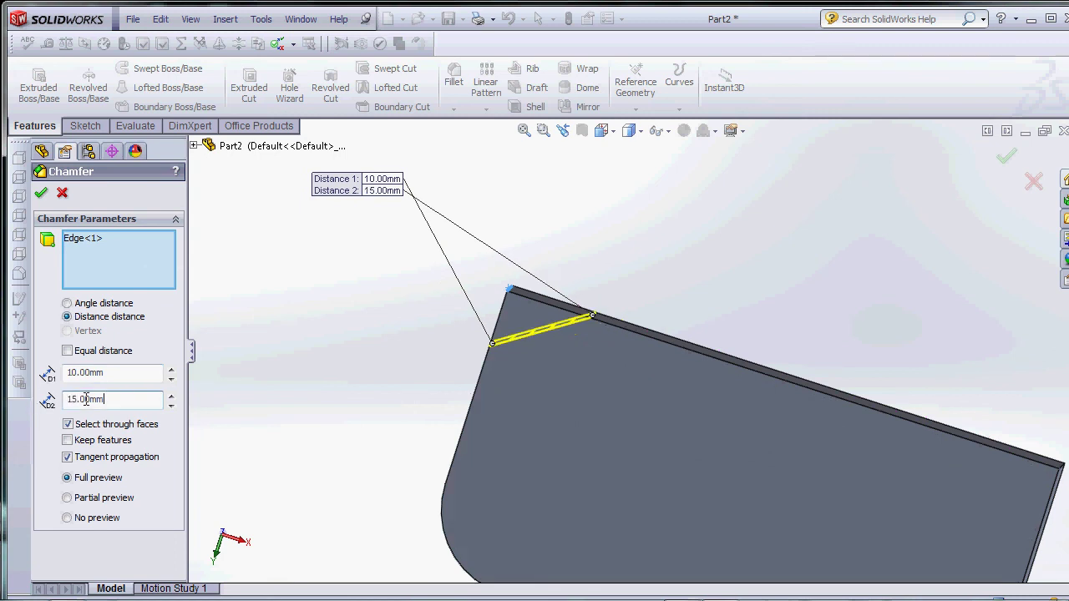
double_click(86, 399)
type("20")
key("Return")
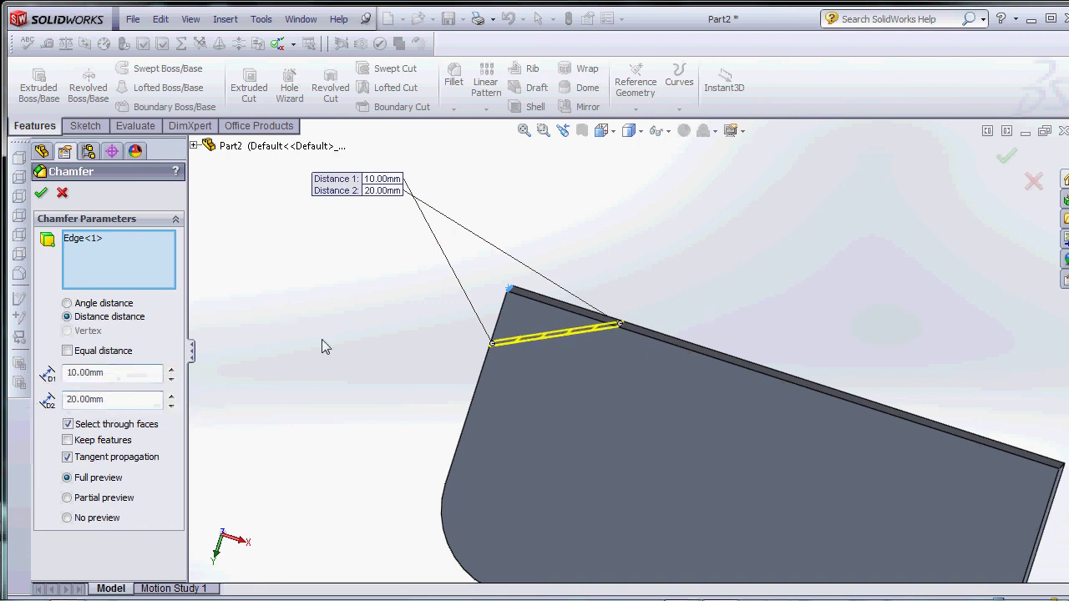
key("z")
key("z")
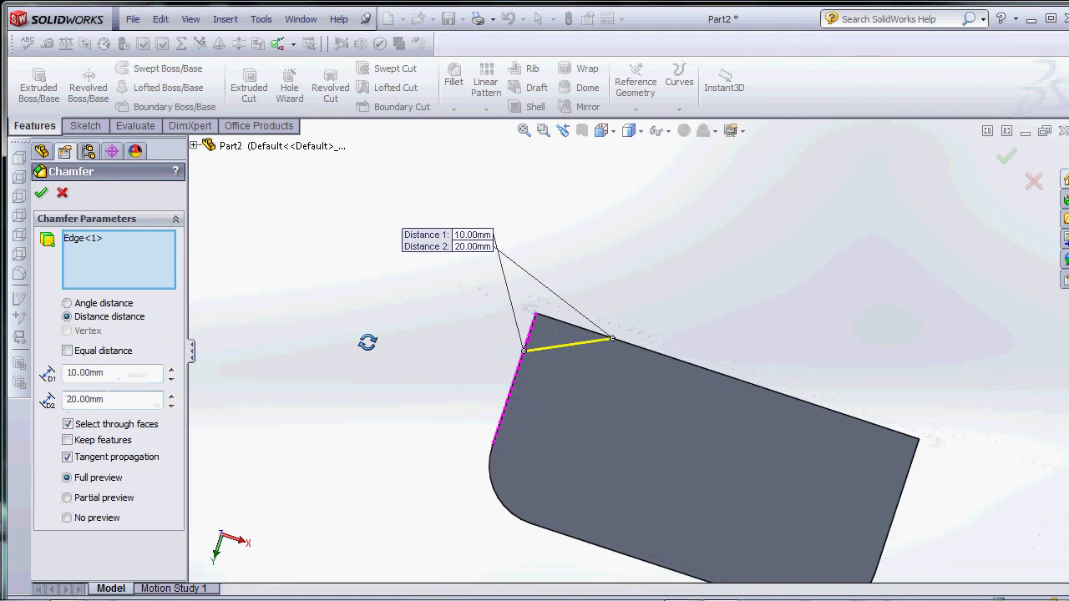
left_click(40, 193)
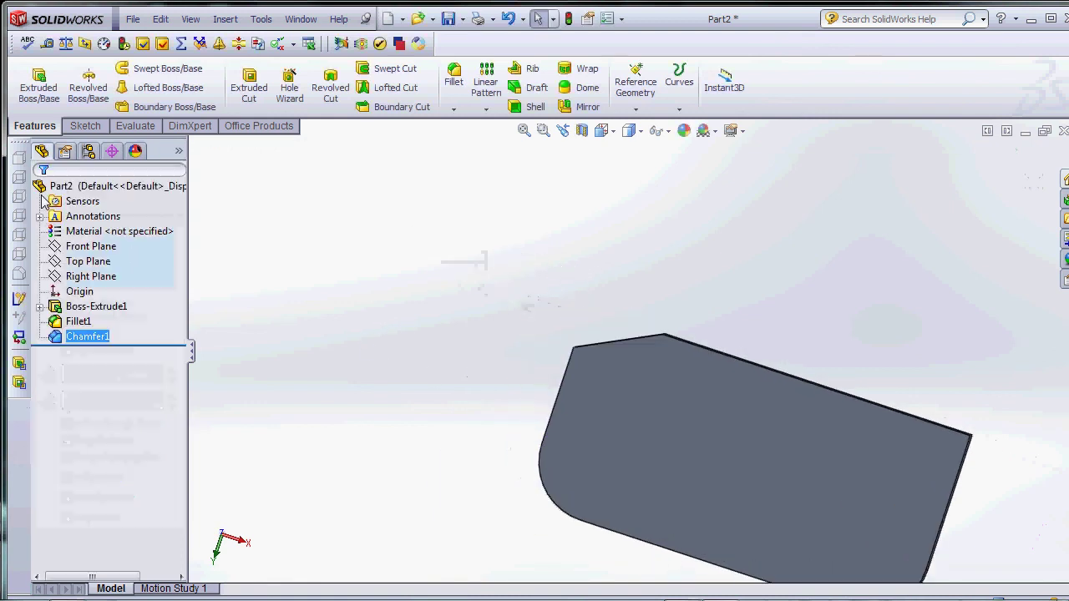
- Start a Distance distance chamfer with D2 20 mm on the opposite corner edge
left_click(221, 22)
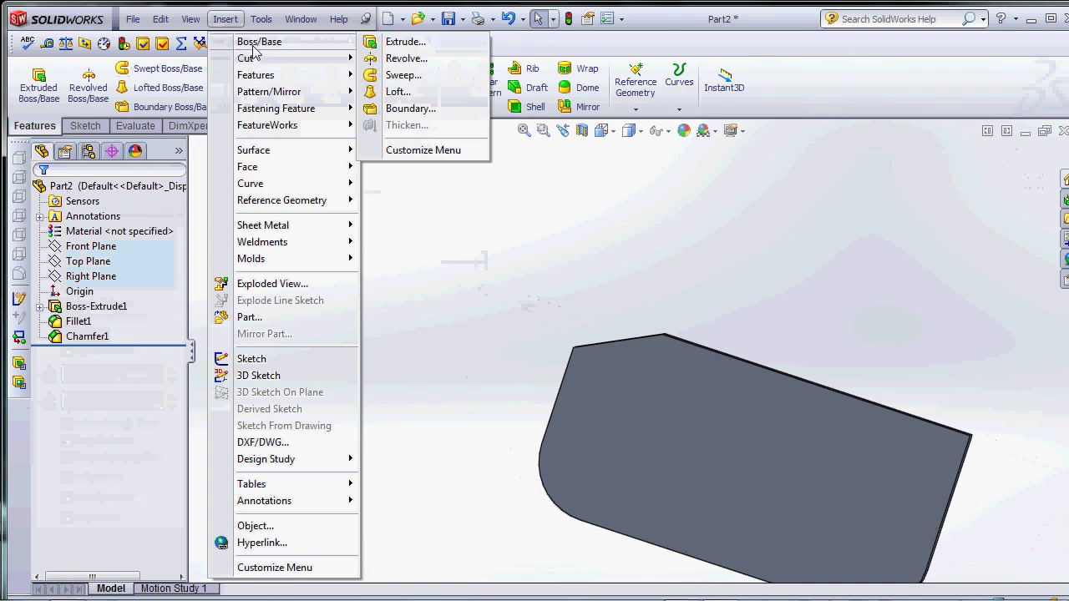
mouse_move(255, 75)
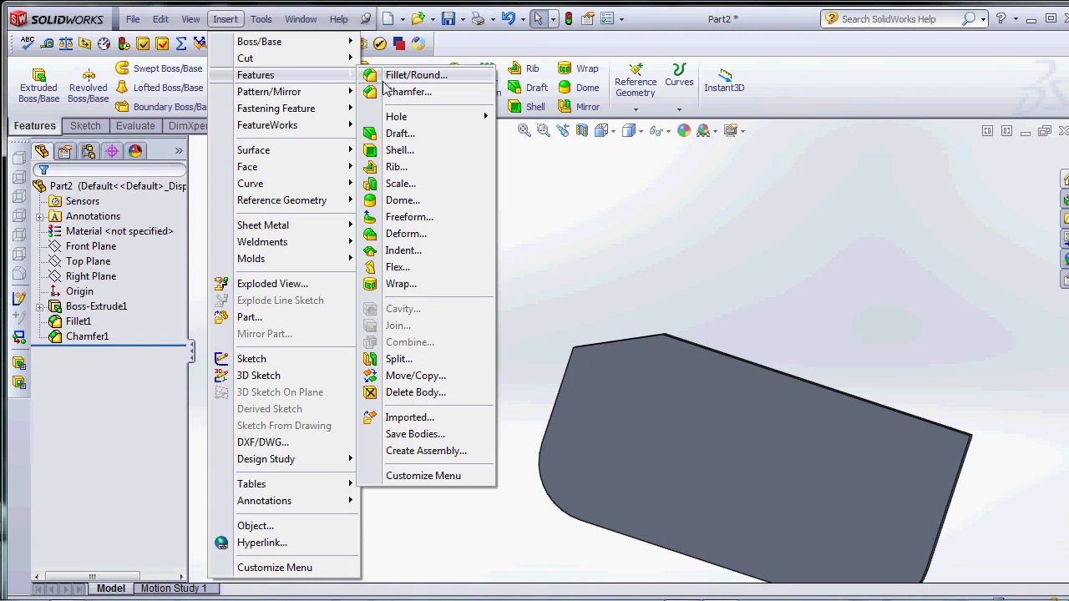
left_click(393, 91)
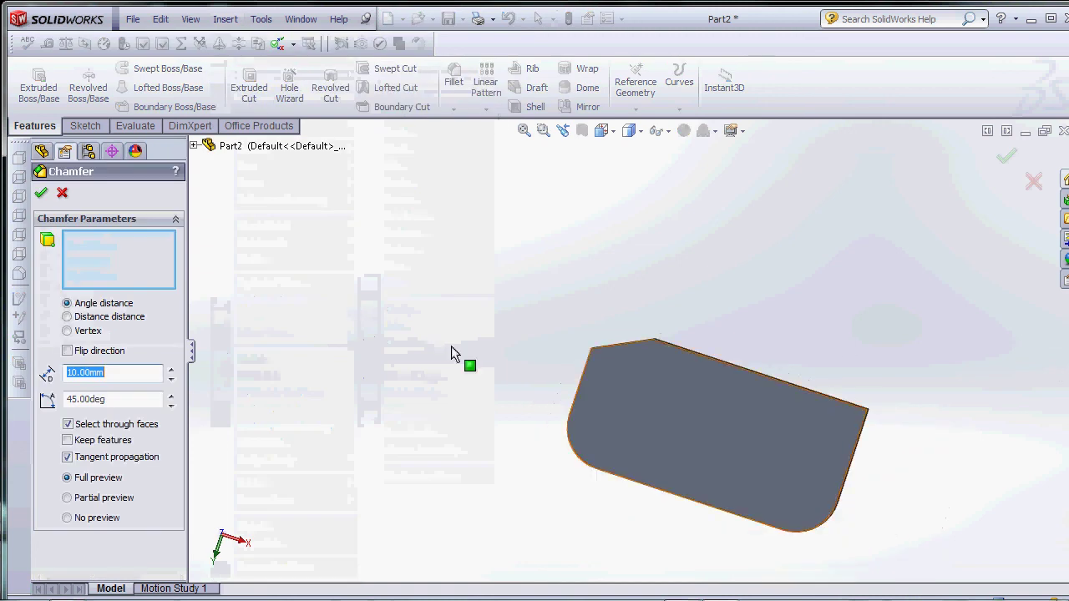
left_click(67, 316)
type("20.00mm")
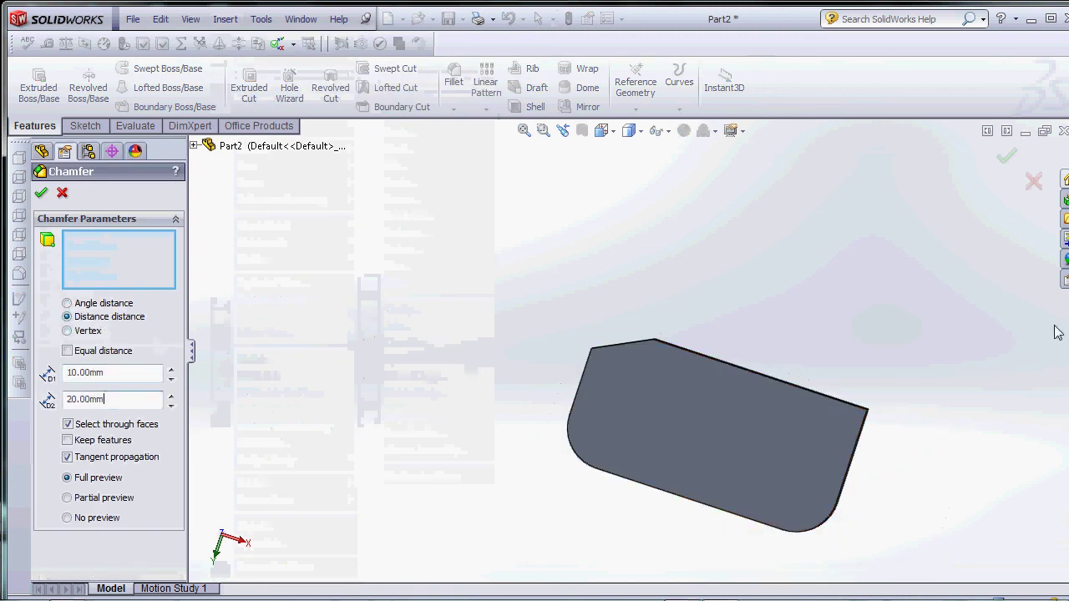
middle_click_drag(923, 408, 883, 442)
left_click(842, 435)
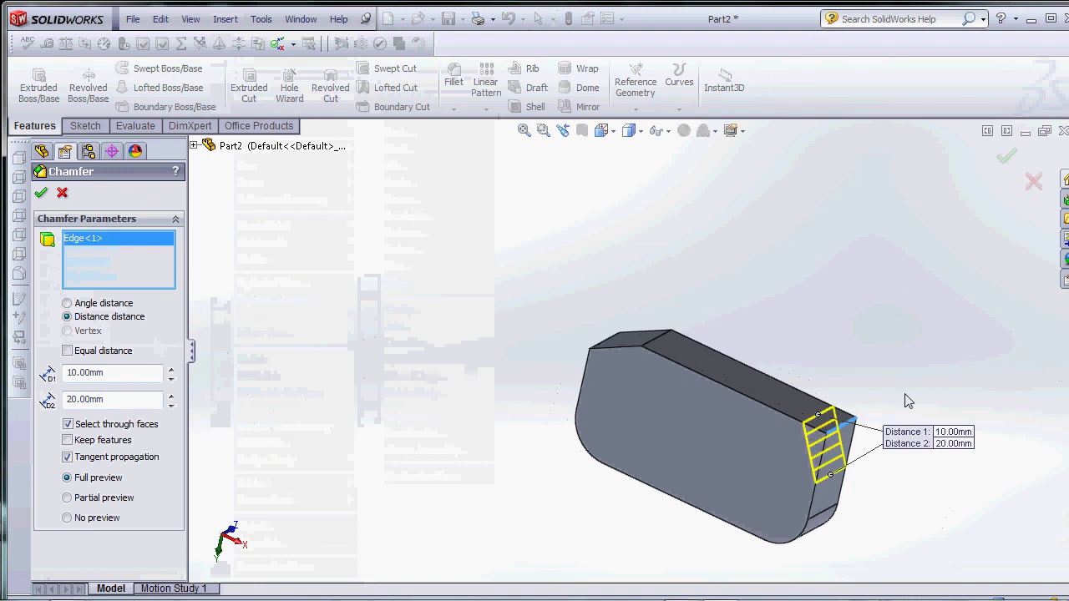
- Try equal distances, then revert to separate 10 mm and 20 mm distances
middle_click_drag(902, 307, 888, 313)
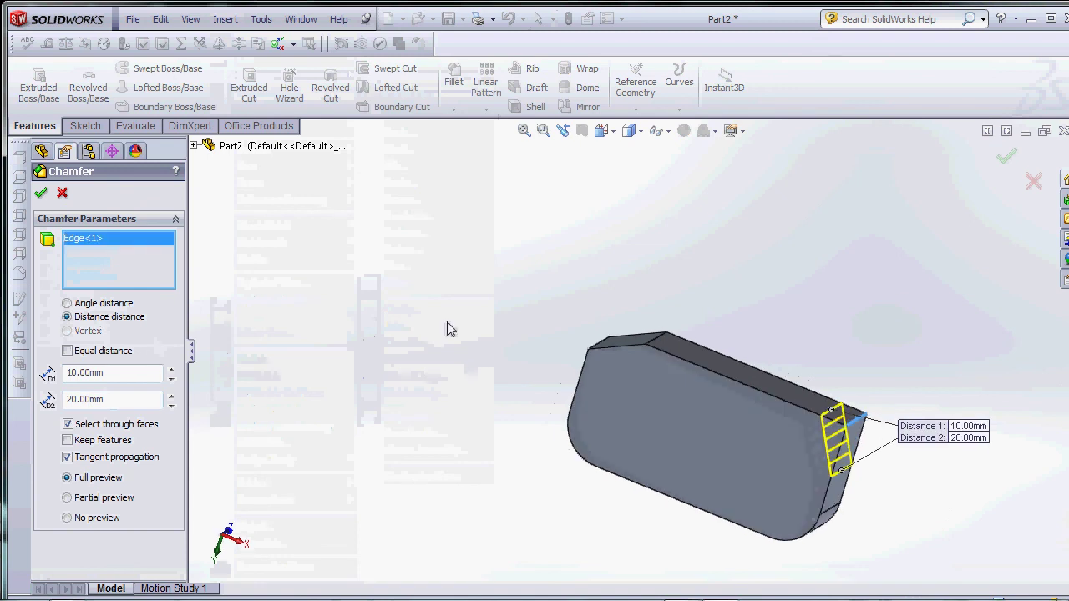
left_click(67, 351)
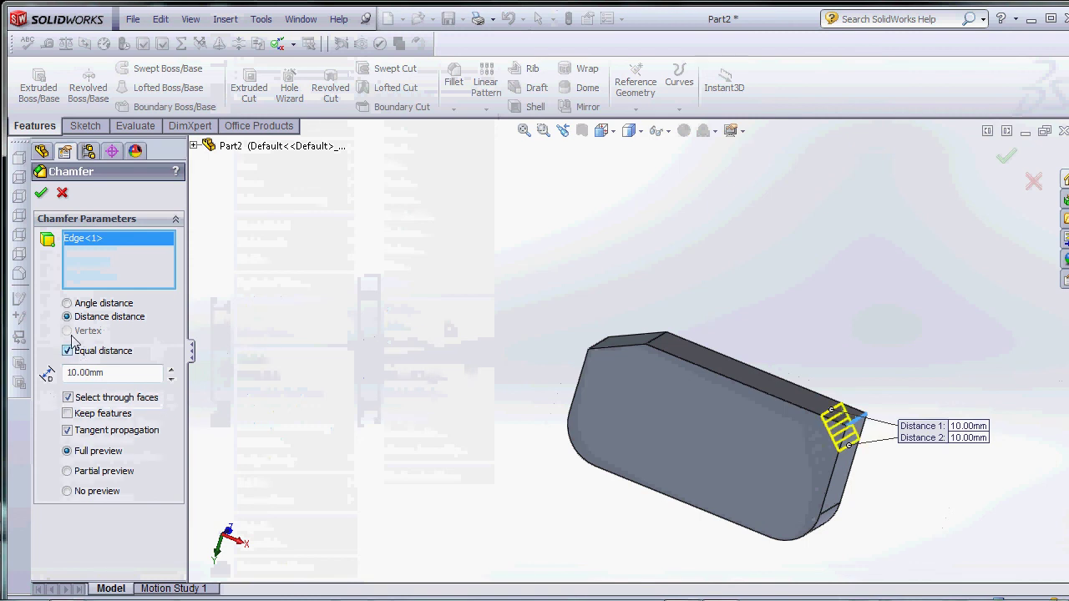
left_click(73, 354)
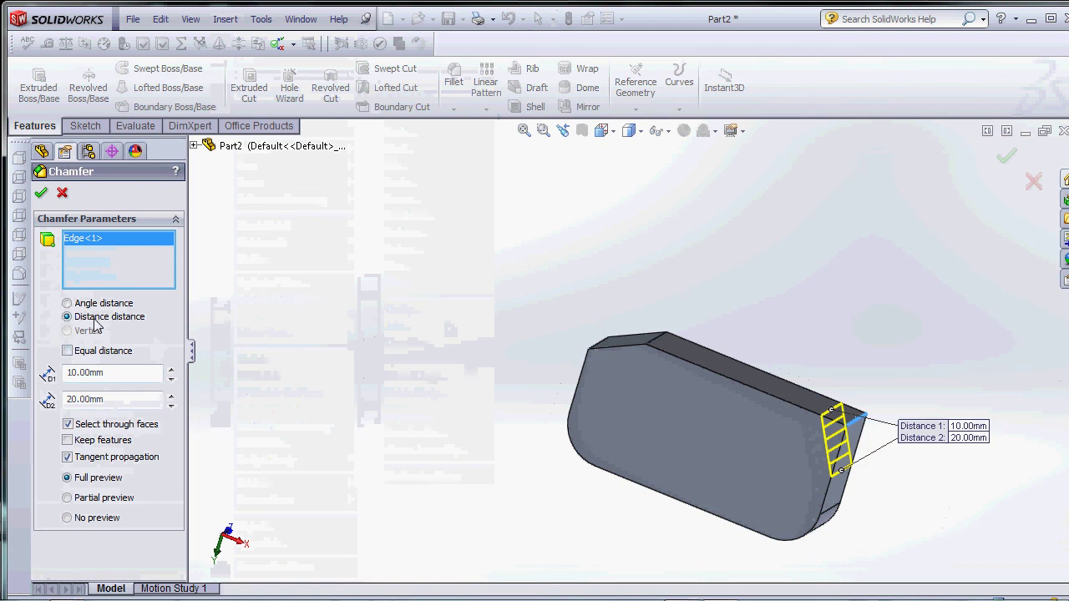
middle_click_drag(423, 349, 427, 321)
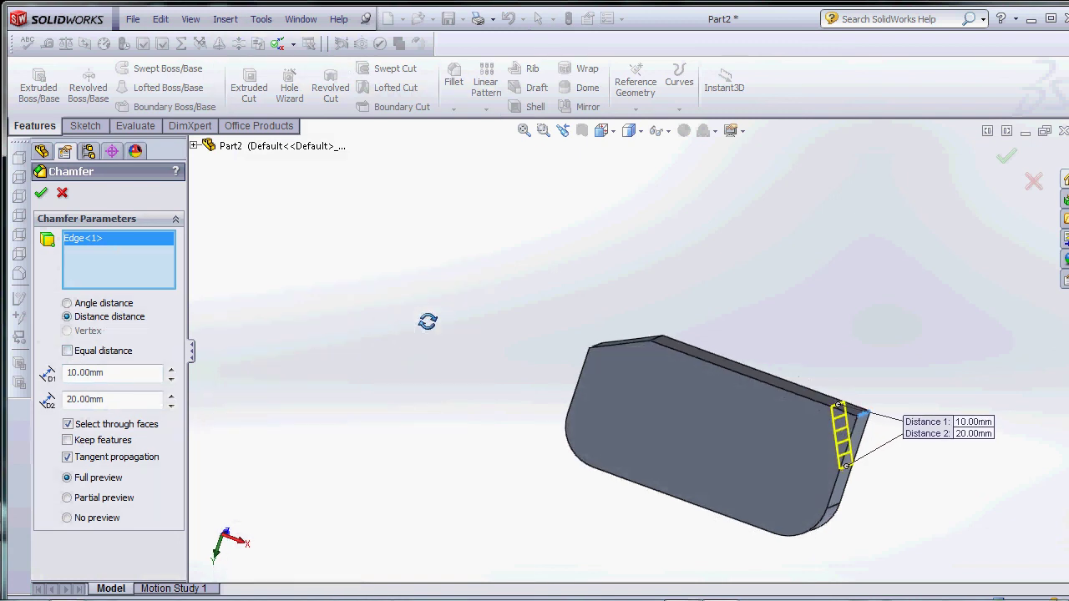
- Set the chamfer to D1 20 mm and D2 10 mm and apply Chamfer2
key("f")
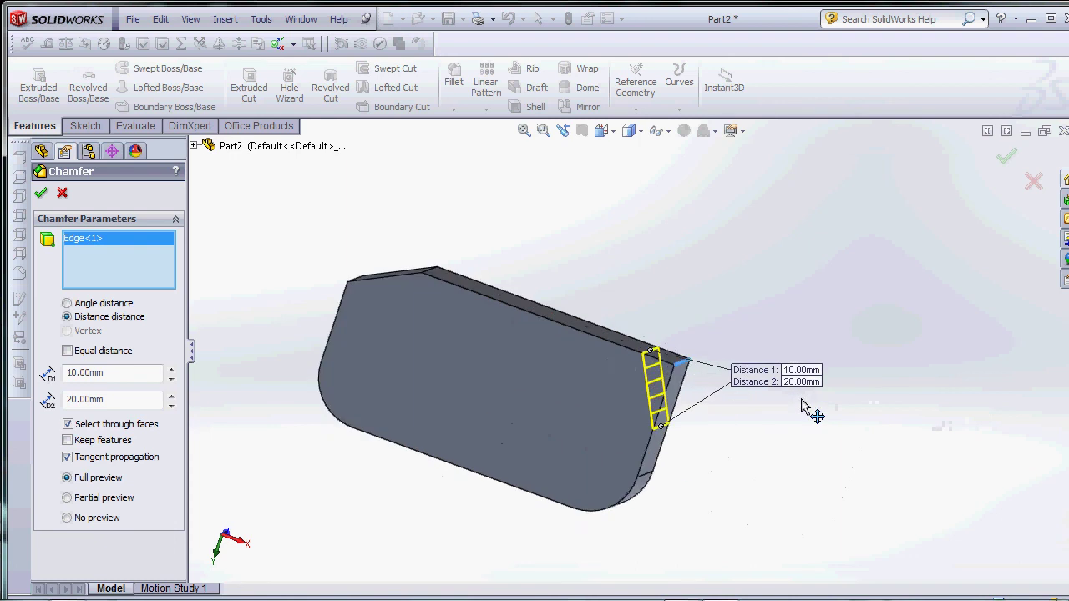
middle_click_drag(802, 408, 814, 396)
left_click(117, 376)
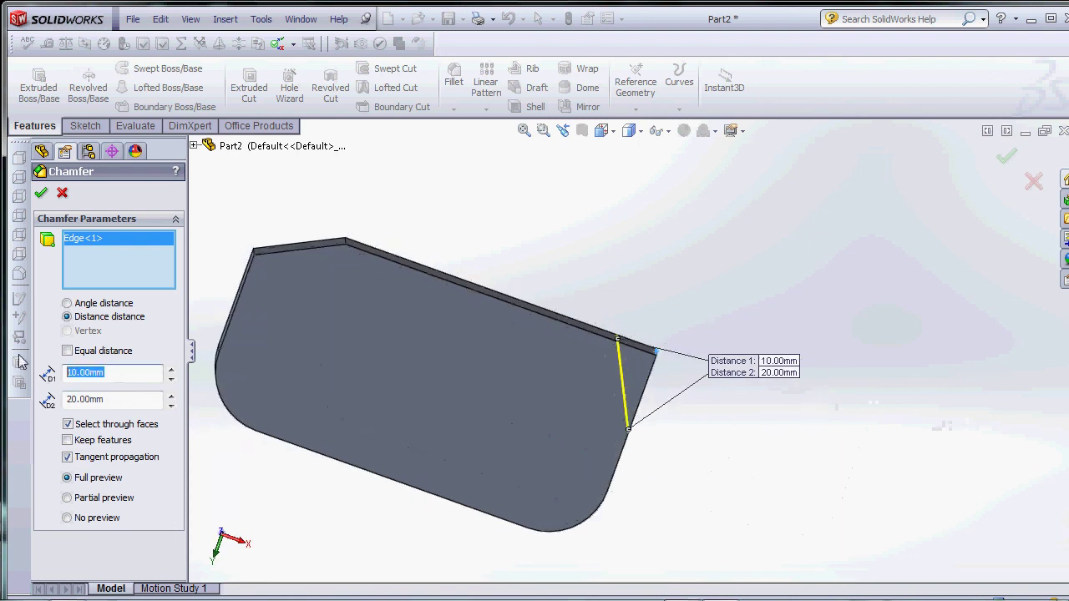
type("20")
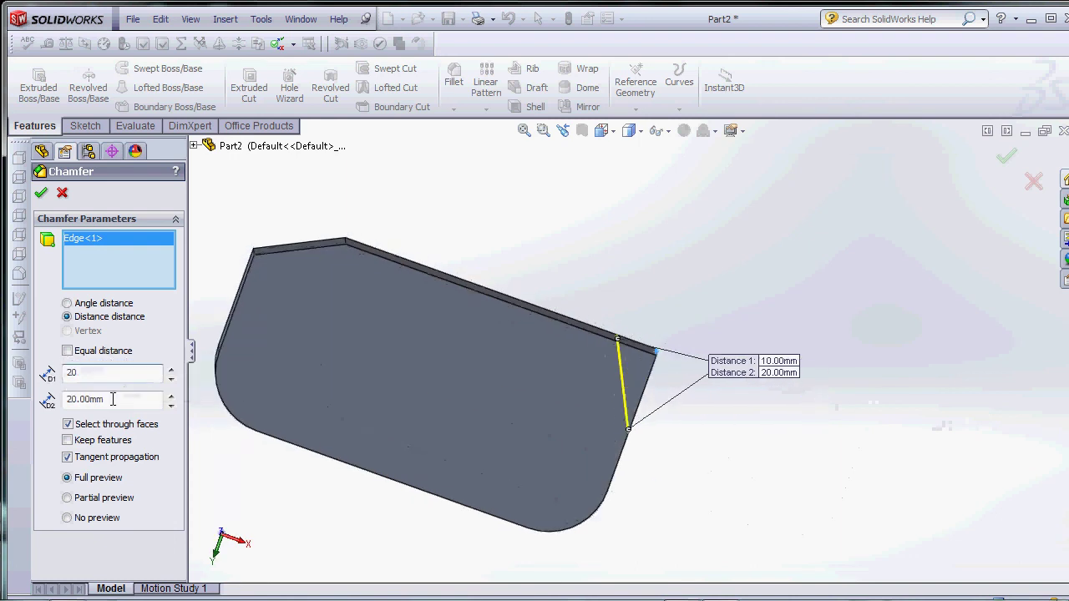
left_click(113, 399)
type("10")
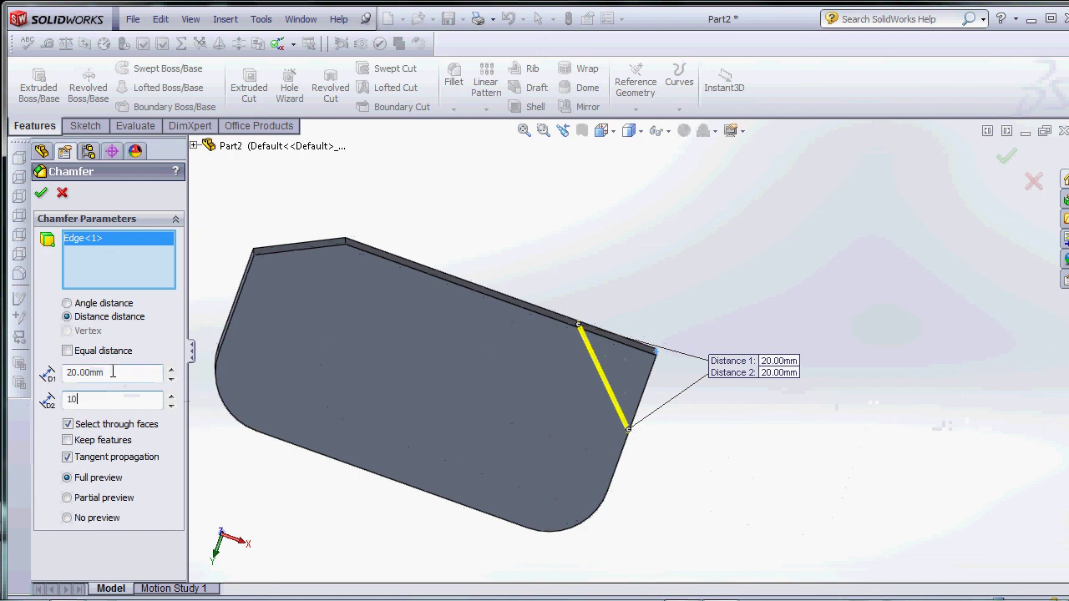
left_click(118, 378)
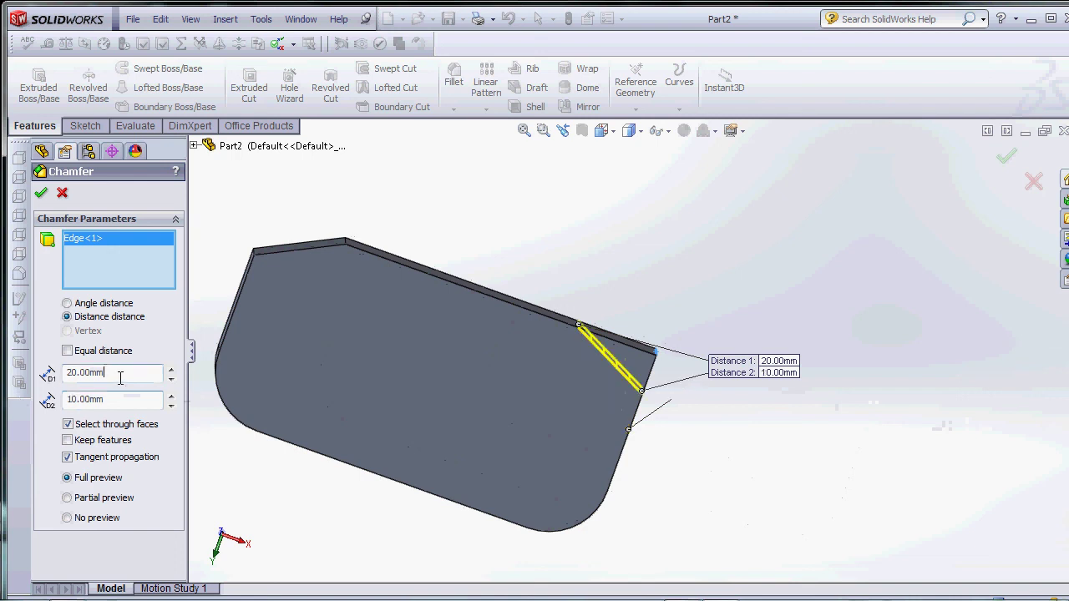
left_click(41, 193)
- View the block Normal To its front face, then orbit to a low angle
mouse_move(637, 242)
middle_mouse_down()
mouse_move(661, 282)
mouse_move(606, 262)
middle_mouse_up()
left_click(459, 382)
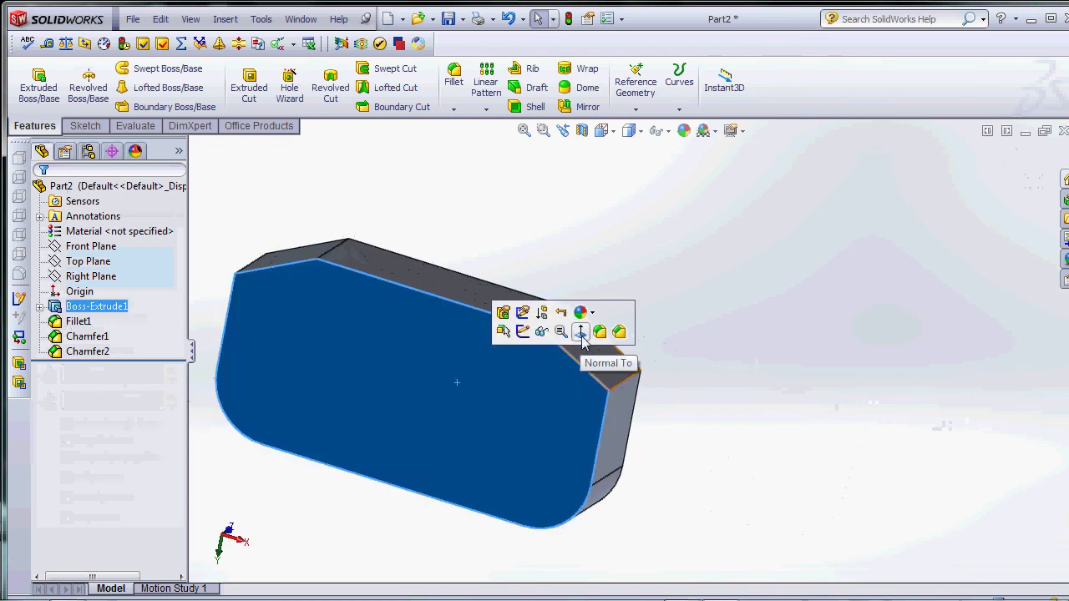
left_click(576, 333)
key("Escape")
scroll(509, 426, "up", 3)
mouse_move(509, 425)
middle_mouse_down()
mouse_move(539, 303)
mouse_move(511, 272)
mouse_move(592, 390)
mouse_move(427, 292)
middle_mouse_up()
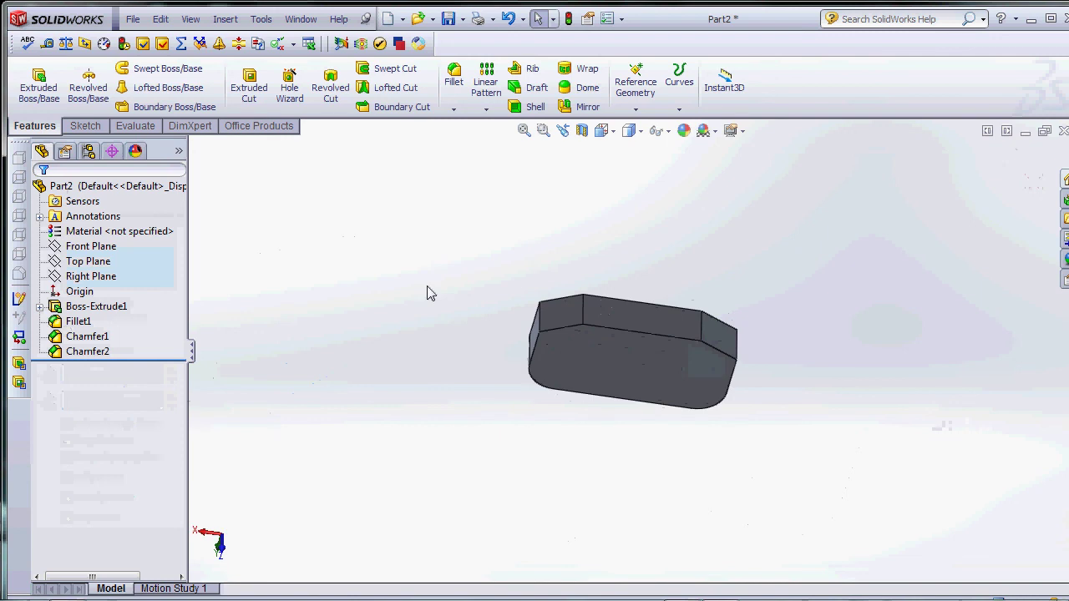